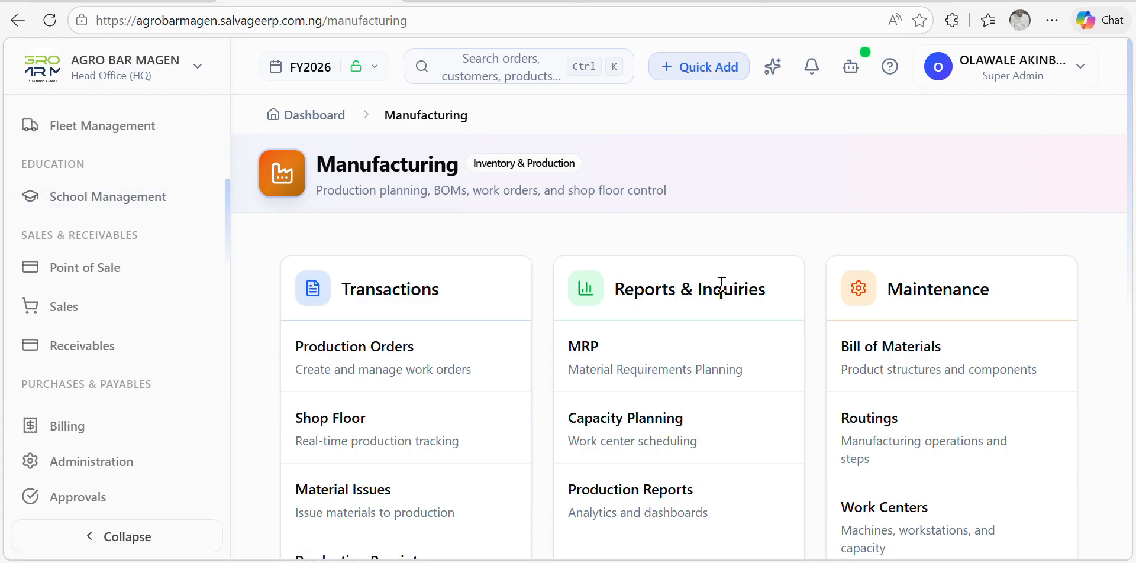
# Step: Open Manufacturing Settings from Maintenance, showing the PO, QI- and BOM- numbering prefixes
pyautogui.scroll(-5, 824, 355)
pyautogui.scroll(5, 834, 352)
pyautogui.scroll(-5, 850, 338)
pyautogui.scroll(5, 870, 328)
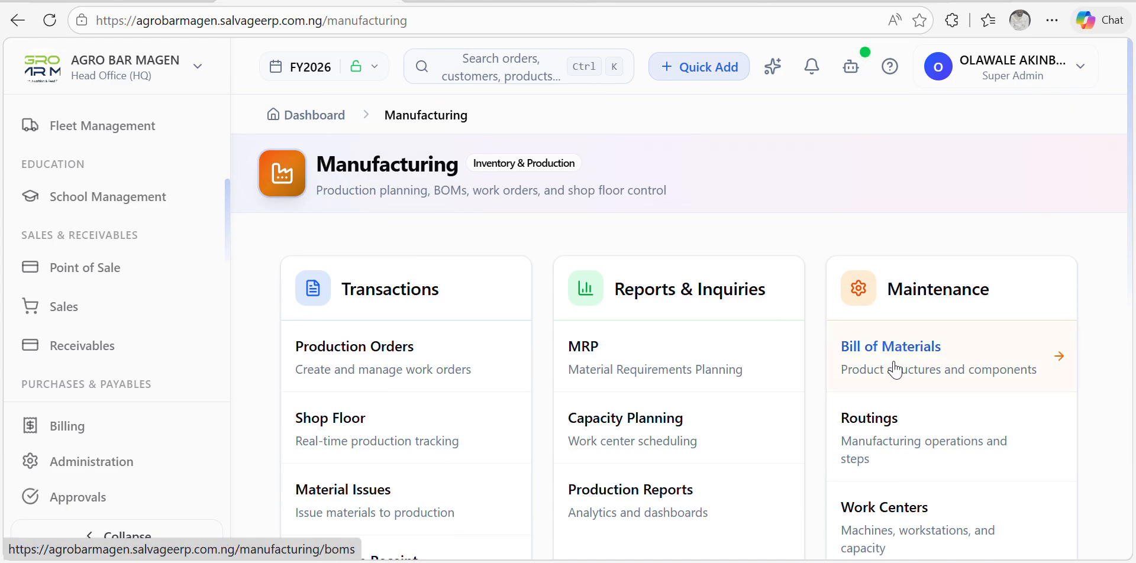
pyautogui.scroll(-5, 896, 363)
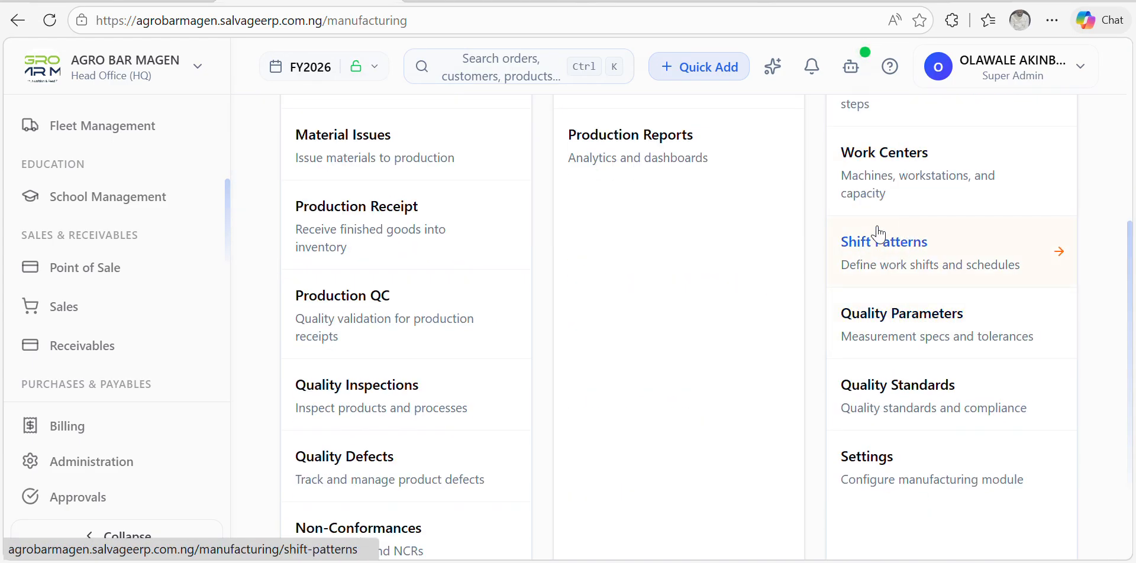
pyautogui.scroll(5, 881, 231)
pyautogui.scroll(-5, 892, 203)
pyautogui.click(906, 329)
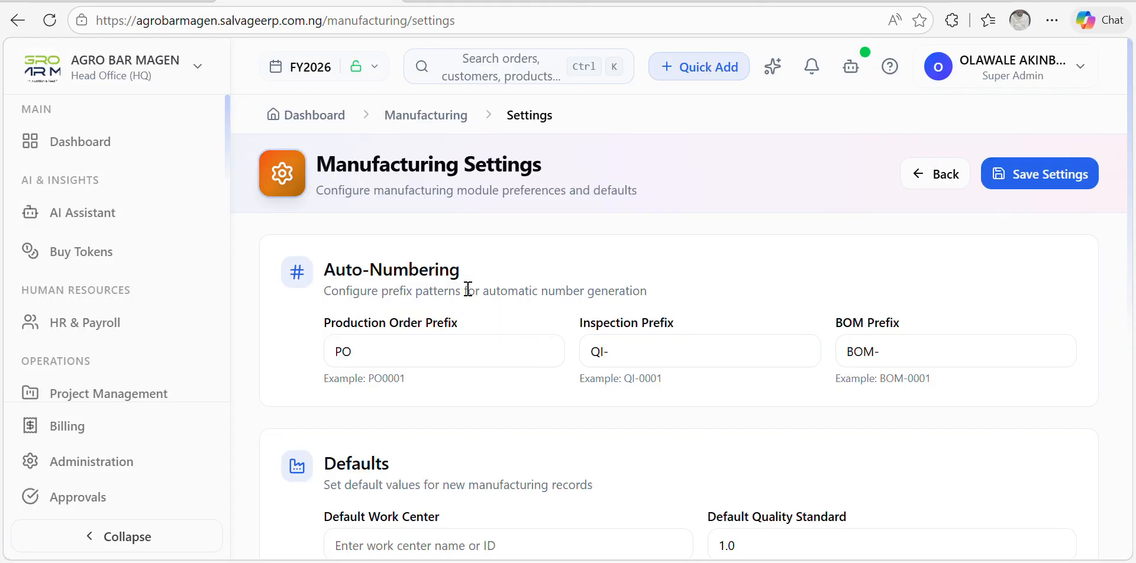
pyautogui.scroll(-5, 584, 350)
pyautogui.scroll(-2, 520, 355)
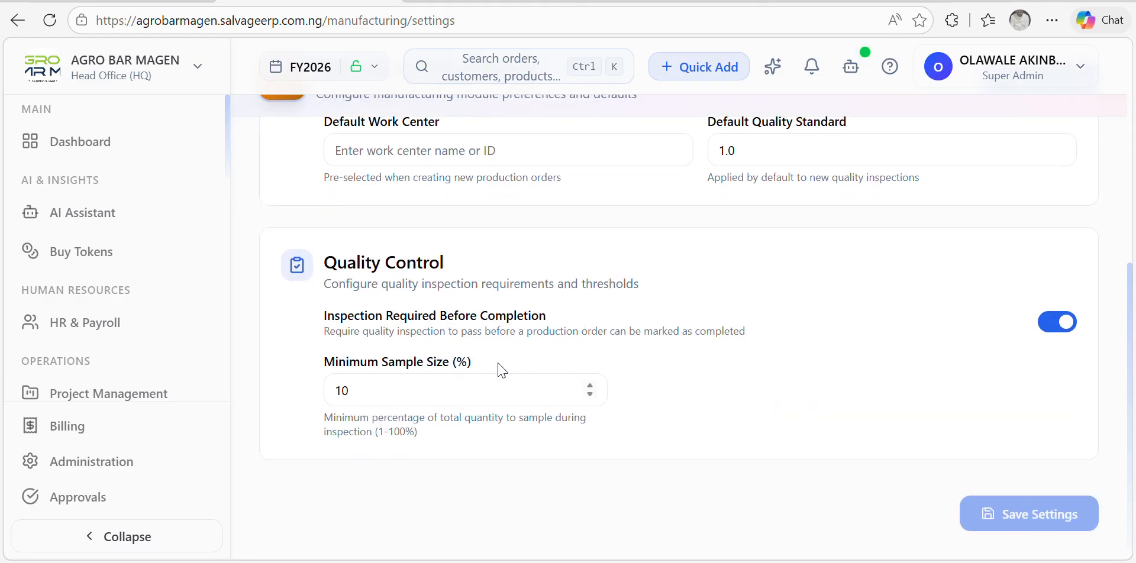
pyautogui.scroll(5, 491, 361)
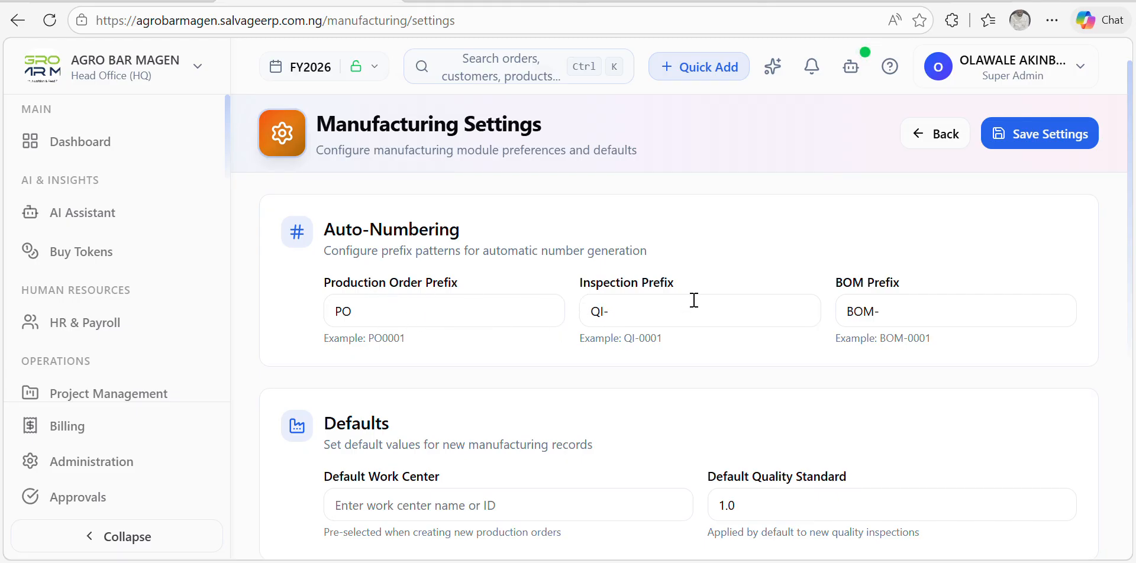
pyautogui.scroll(-5, 690, 300)
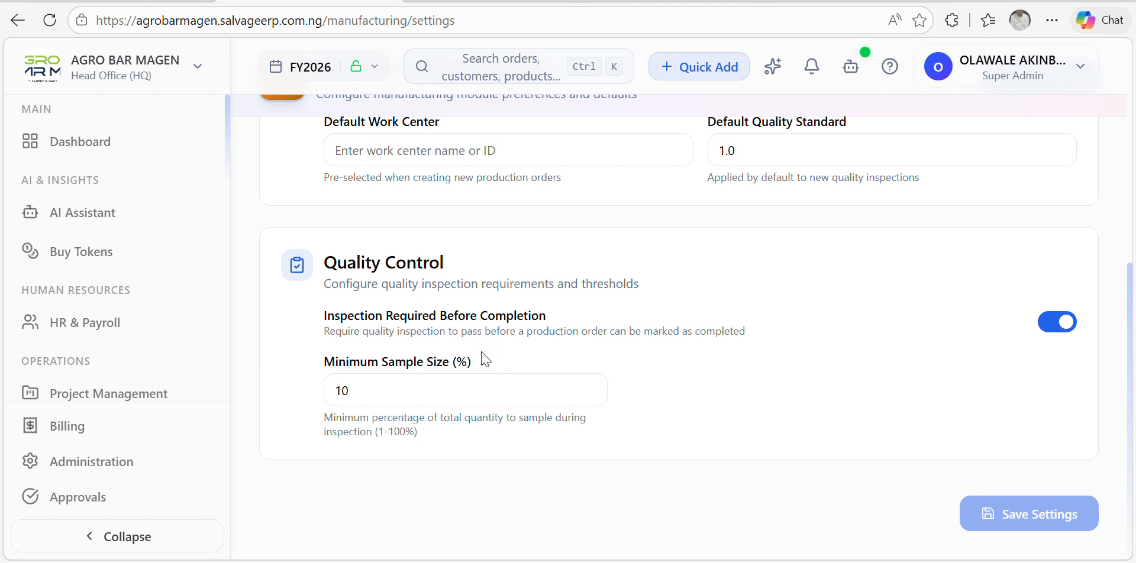
pyautogui.scroll(5, 547, 362)
pyautogui.scroll(1, 532, 360)
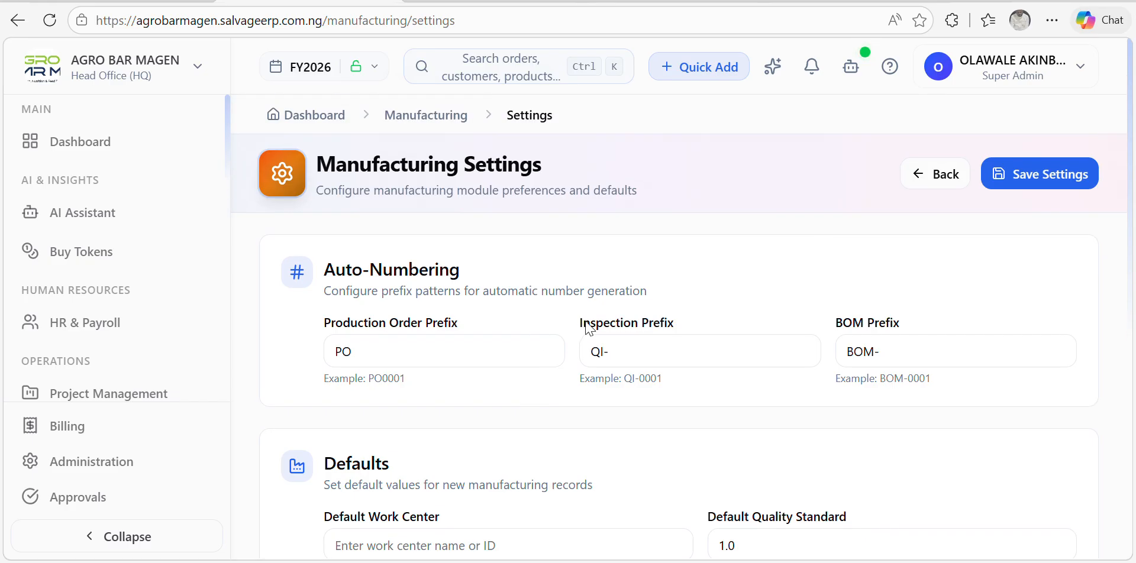
# Step: Go to the empty Shift Patterns list and start a new shift pattern
pyautogui.click(941, 180)
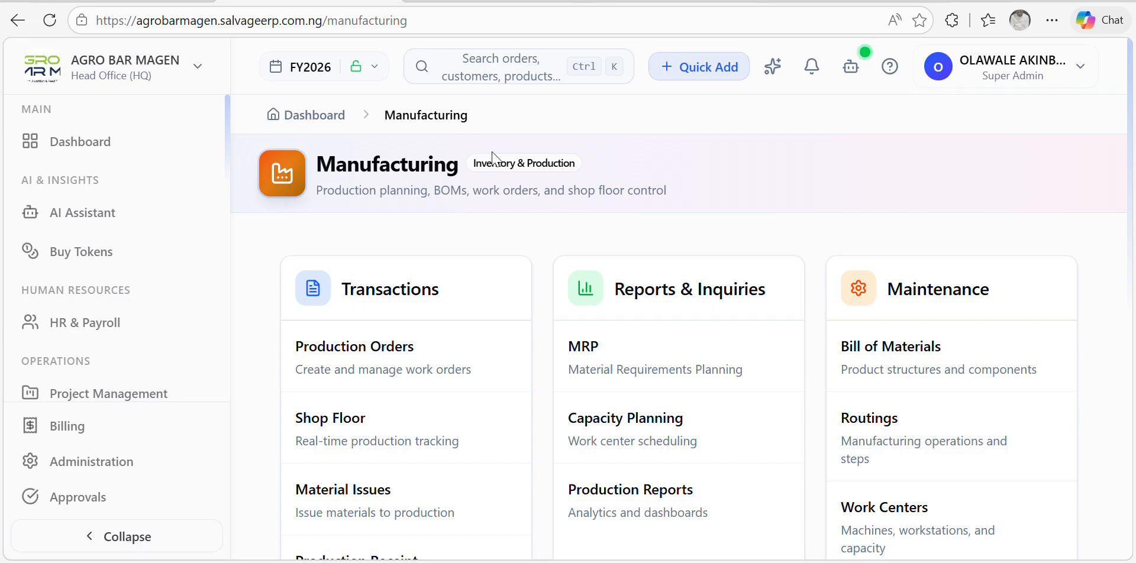
pyautogui.scroll(-5, 565, 263)
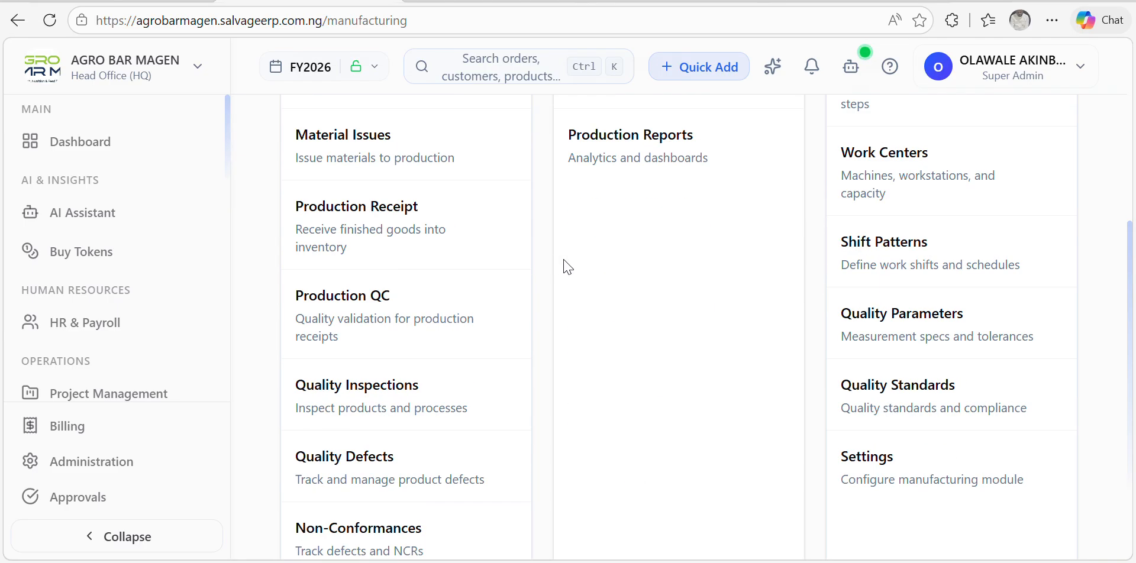
pyautogui.click(877, 247)
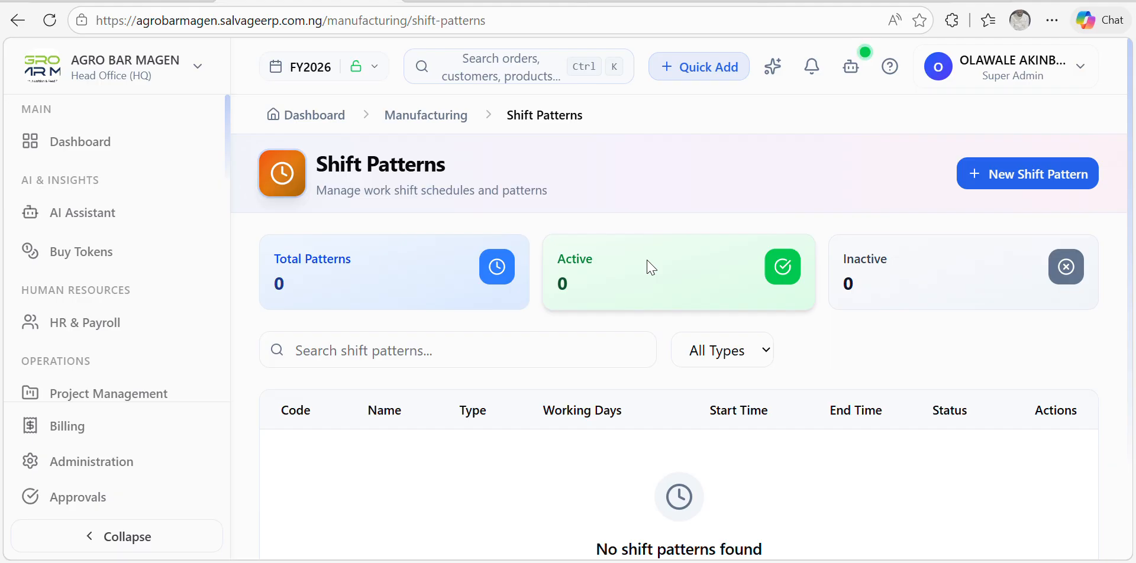
pyautogui.click(998, 173)
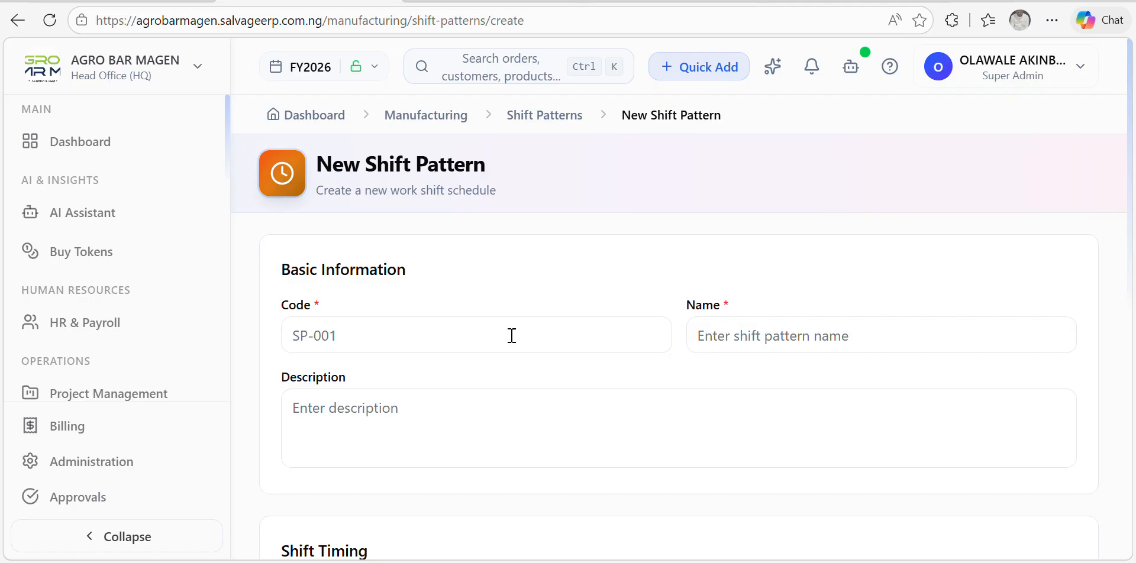
# Step: Enter code DY and name DAY SHIFT for the shift pattern
pyautogui.click(424, 337)
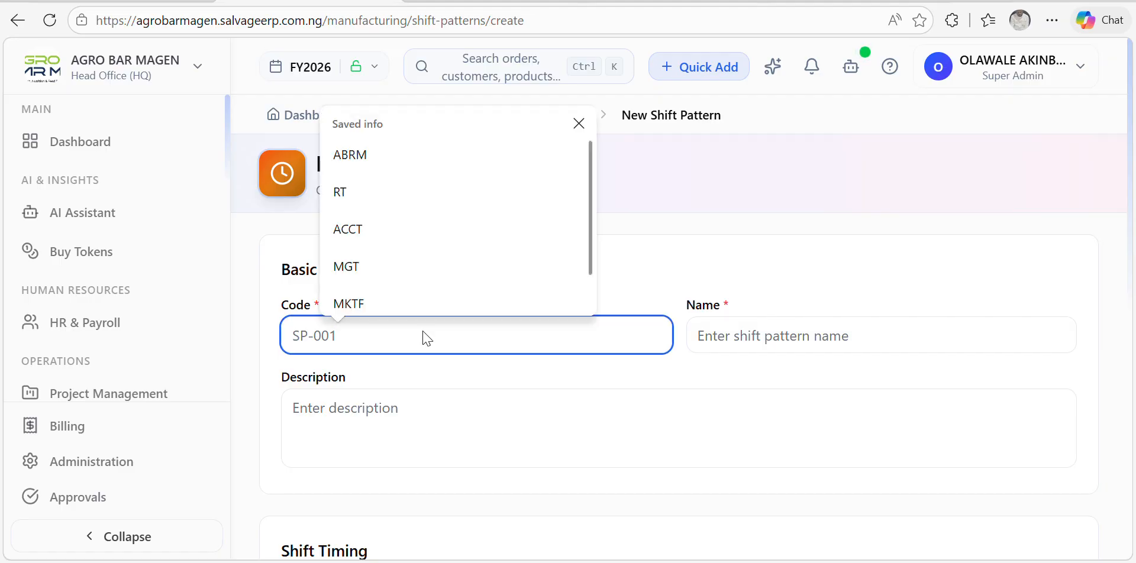
pyautogui.write('DY')
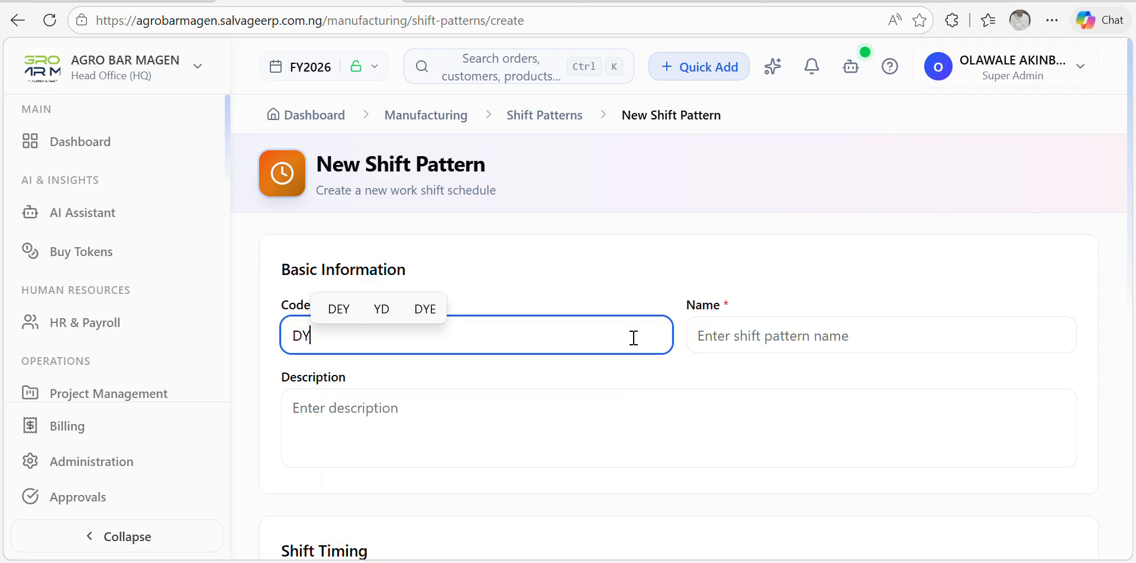
pyautogui.click(766, 342)
pyautogui.write('DAT')
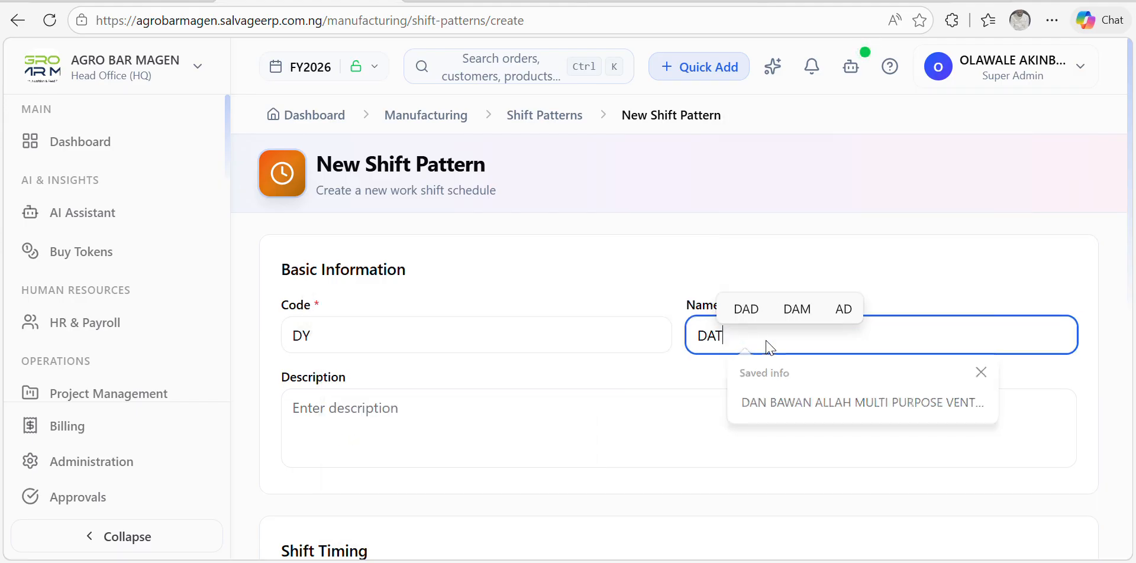
pyautogui.press('BackSpace')
pyautogui.write('Y')
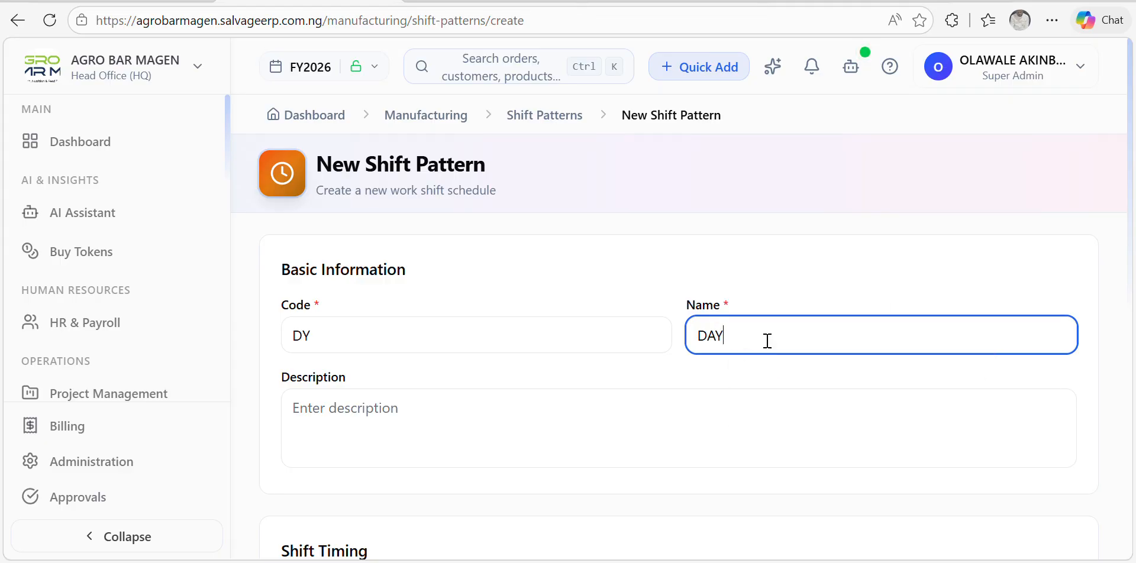
pyautogui.write(' SH')
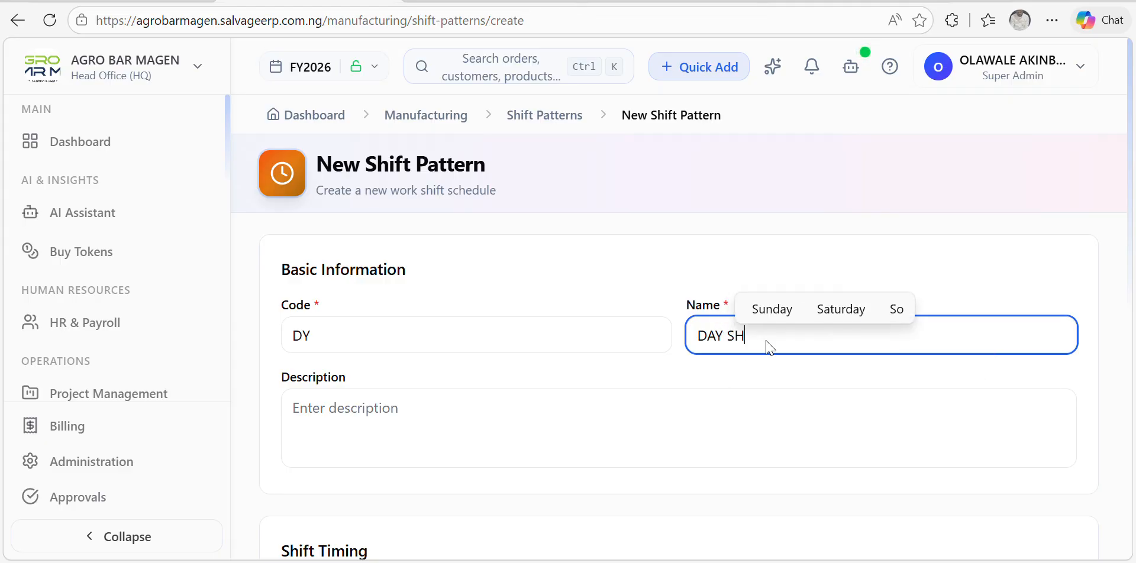
pyautogui.write('IF')
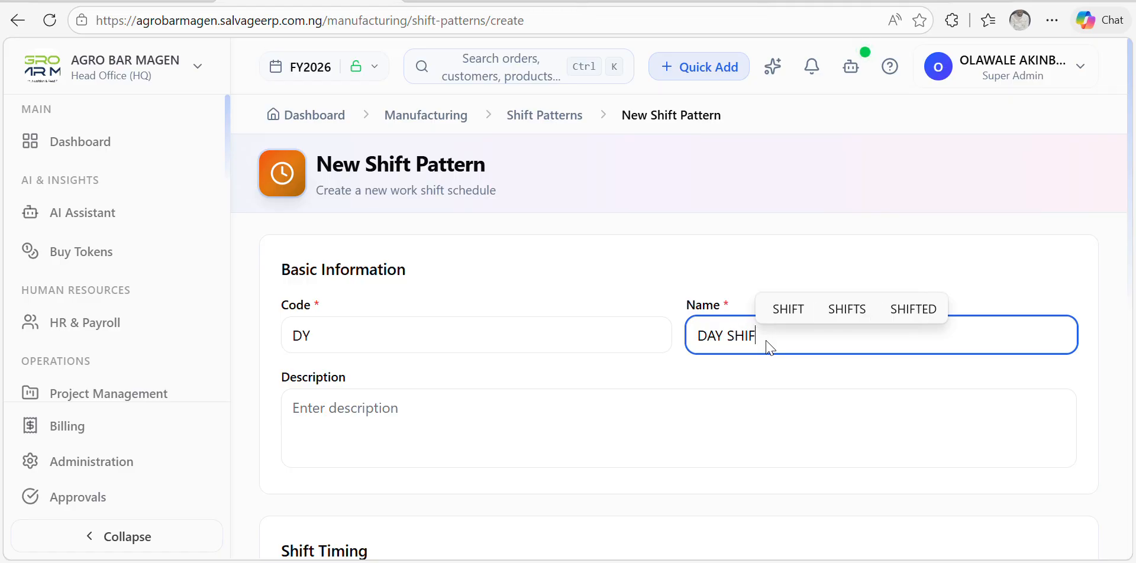
pyautogui.write('T')
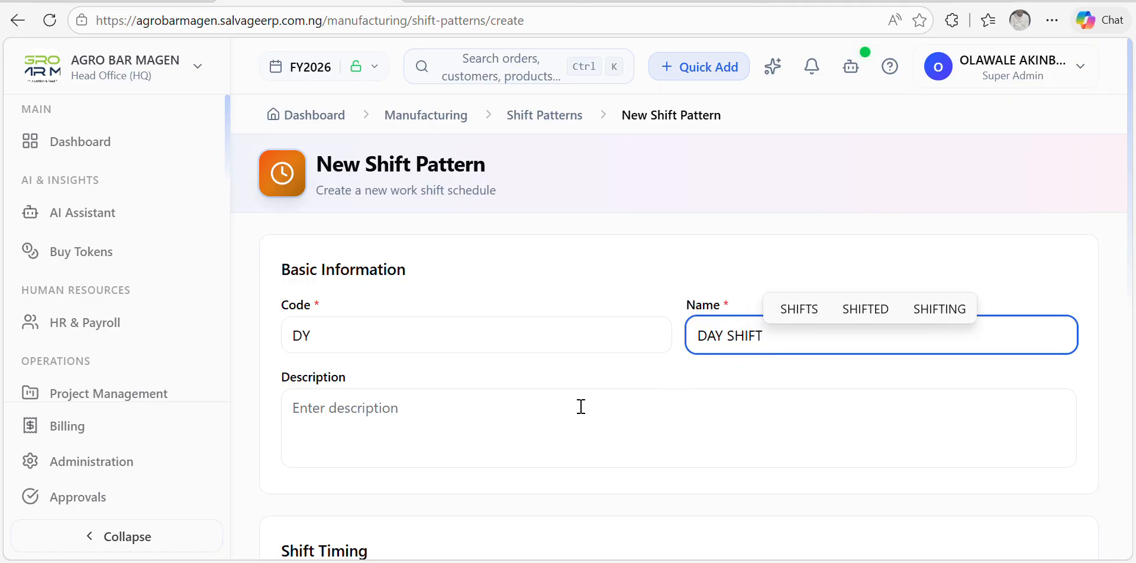
# Step: Keep Monday to Friday as the working days and save the DAY SHIFT pattern
pyautogui.scroll(-6, 580, 406)
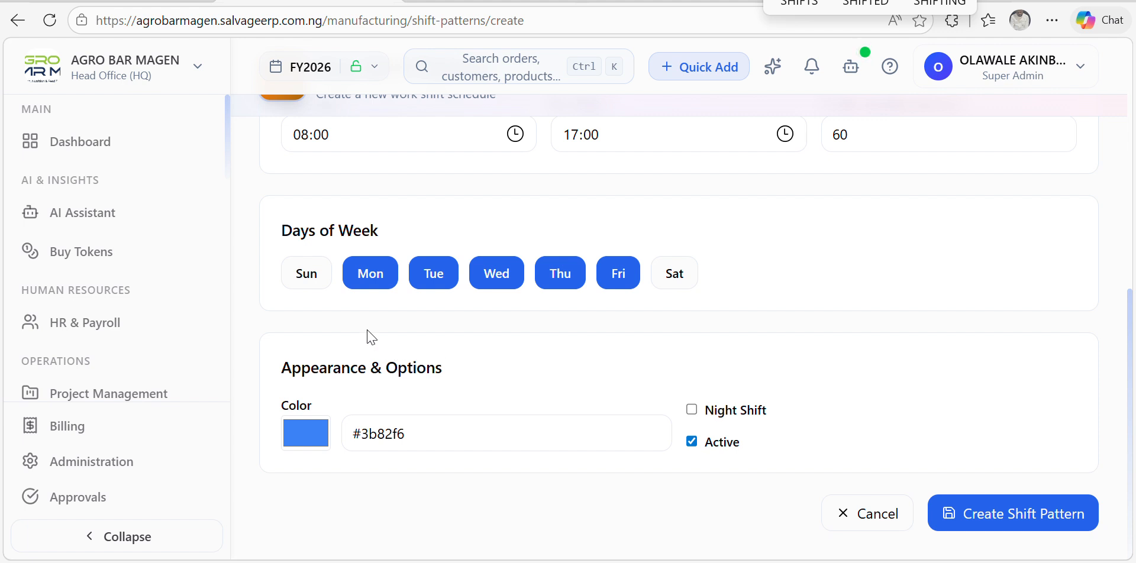
pyautogui.click(377, 276)
pyautogui.click(377, 277)
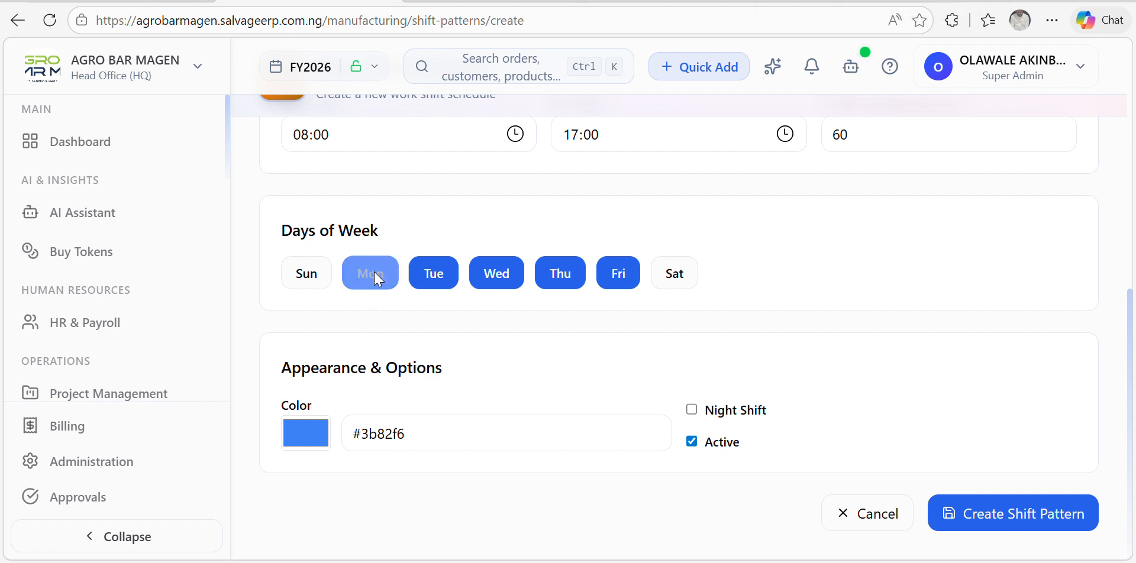
pyautogui.click(691, 284)
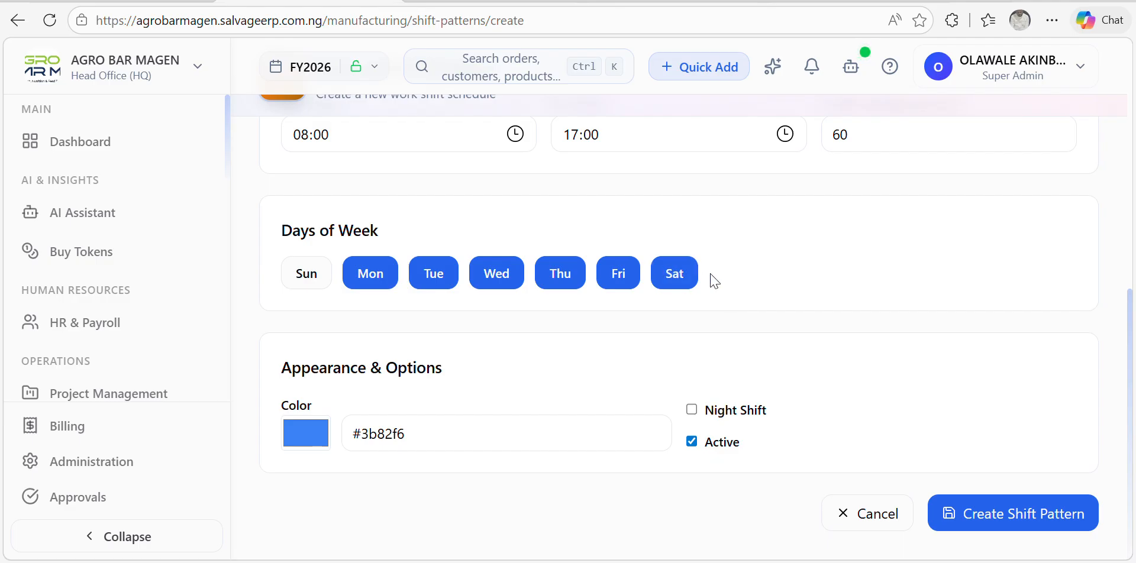
pyautogui.click(677, 282)
pyautogui.scroll(8, 783, 335)
pyautogui.scroll(-10, 763, 355)
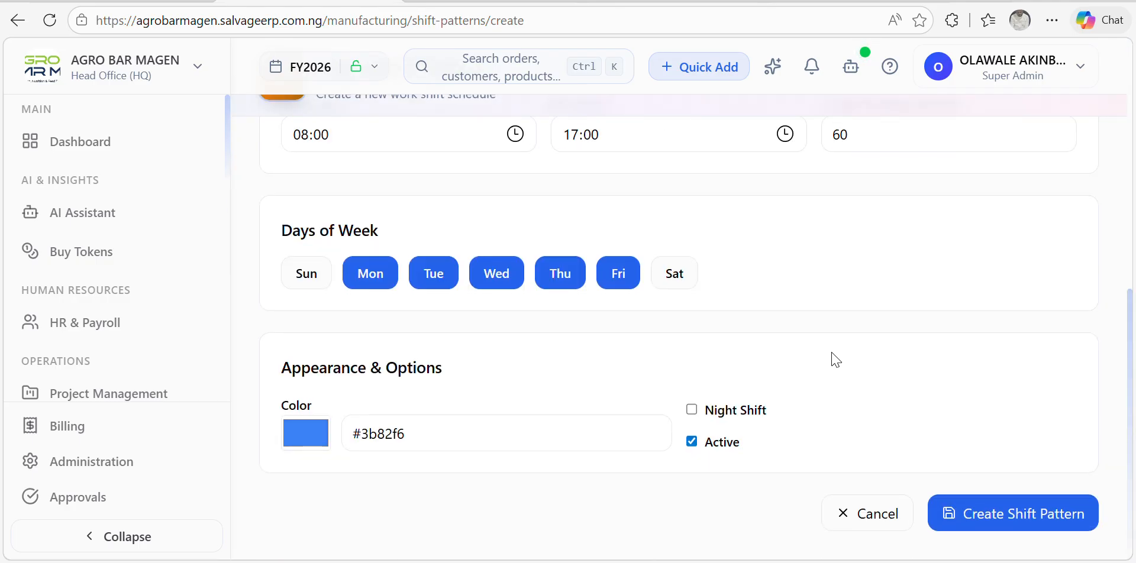
pyautogui.click(1001, 511)
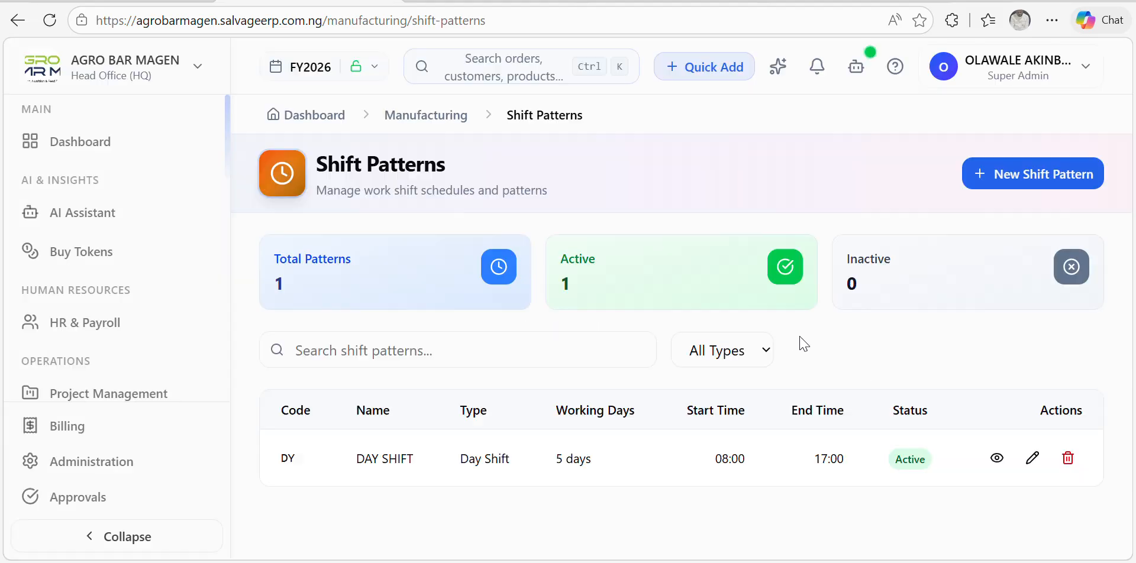
# Step: Go to the empty Work Centers list and start a new work center
pyautogui.click(438, 113)
pyautogui.scroll(-8, 840, 254)
pyautogui.scroll(8, 863, 283)
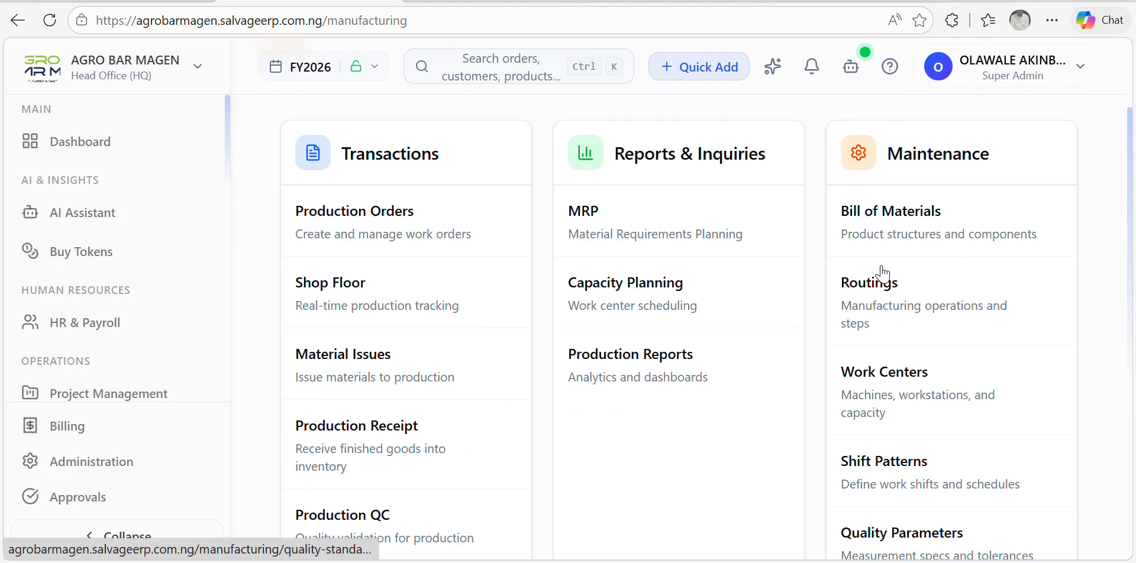
pyautogui.click(910, 374)
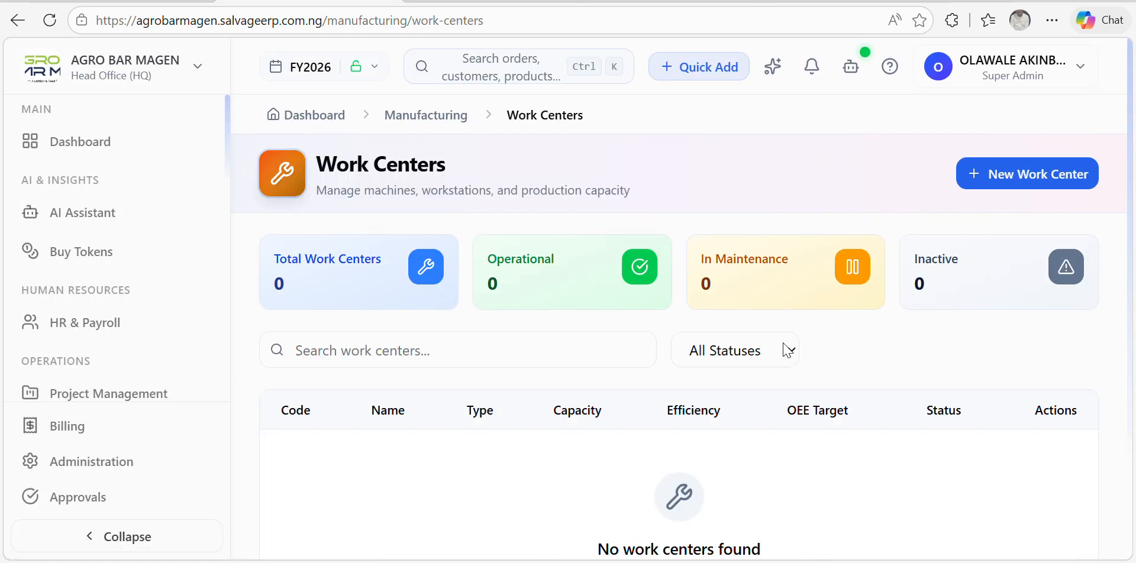
pyautogui.click(1023, 182)
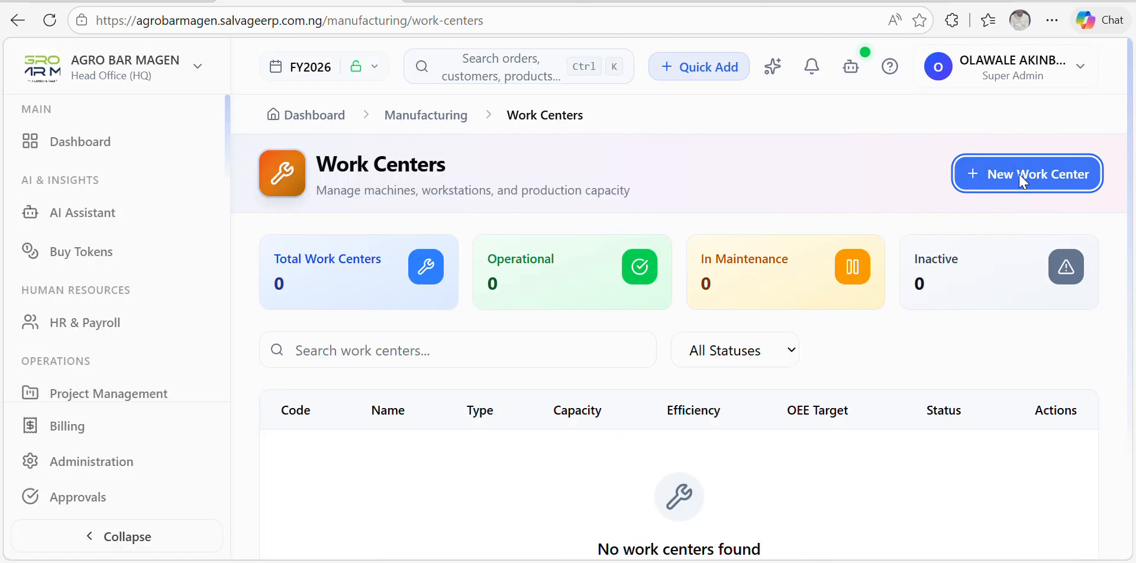
# Step: Enter code PROD and name PRODUCTION for the work center
pyautogui.click(490, 340)
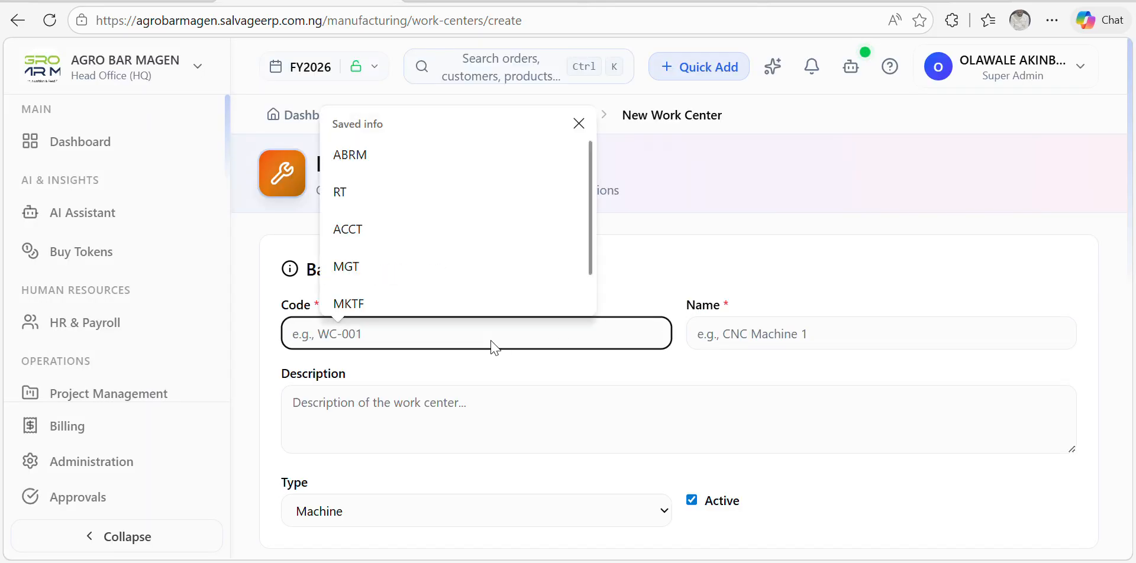
pyautogui.write('P')
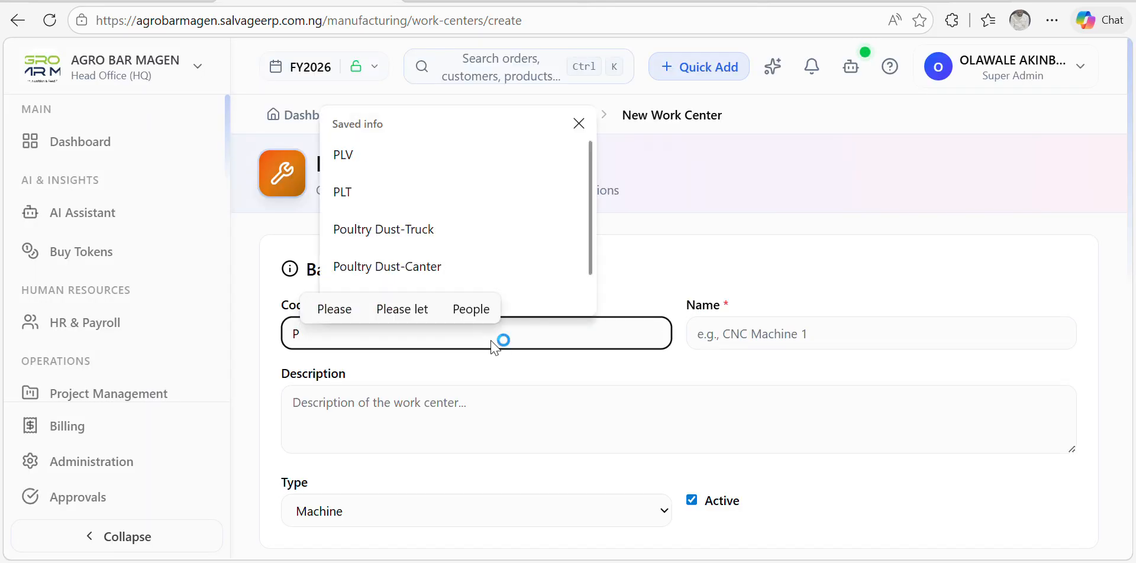
pyautogui.write('ROD')
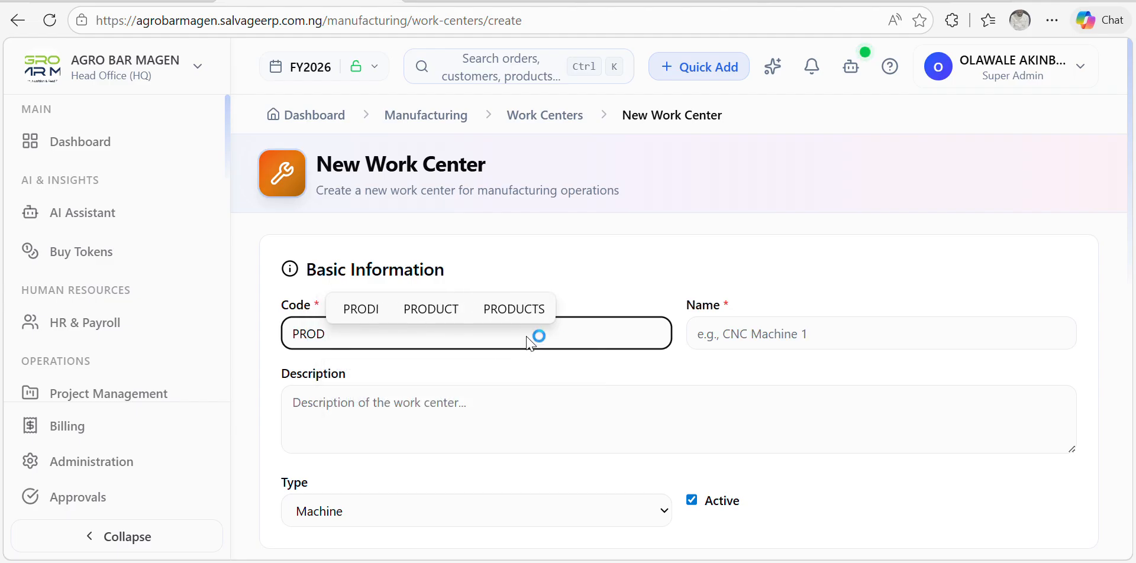
pyautogui.click(740, 342)
pyautogui.write('P')
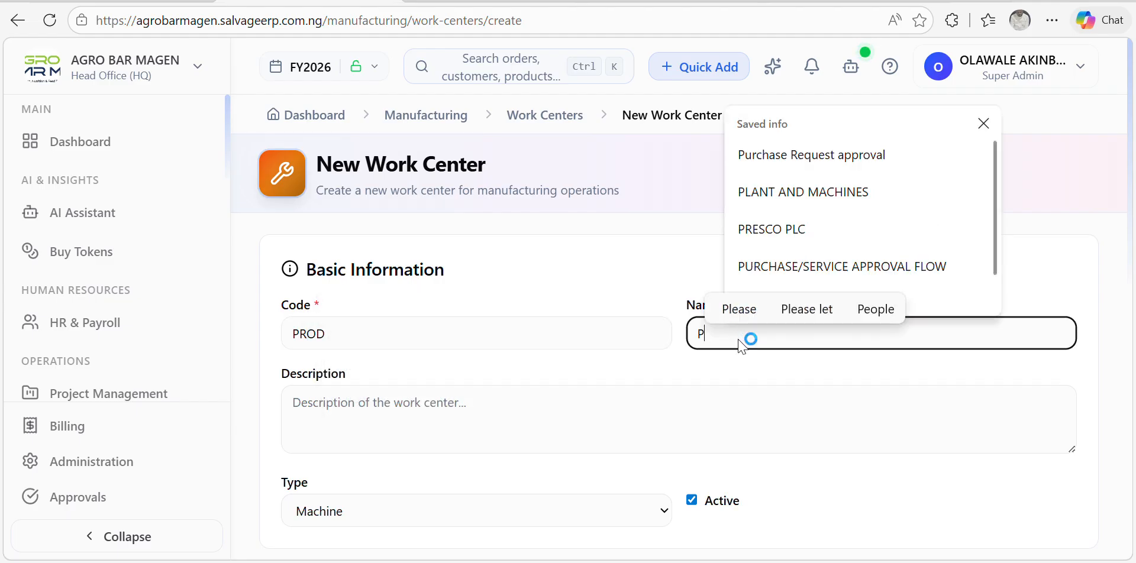
pyautogui.write('RODUC')
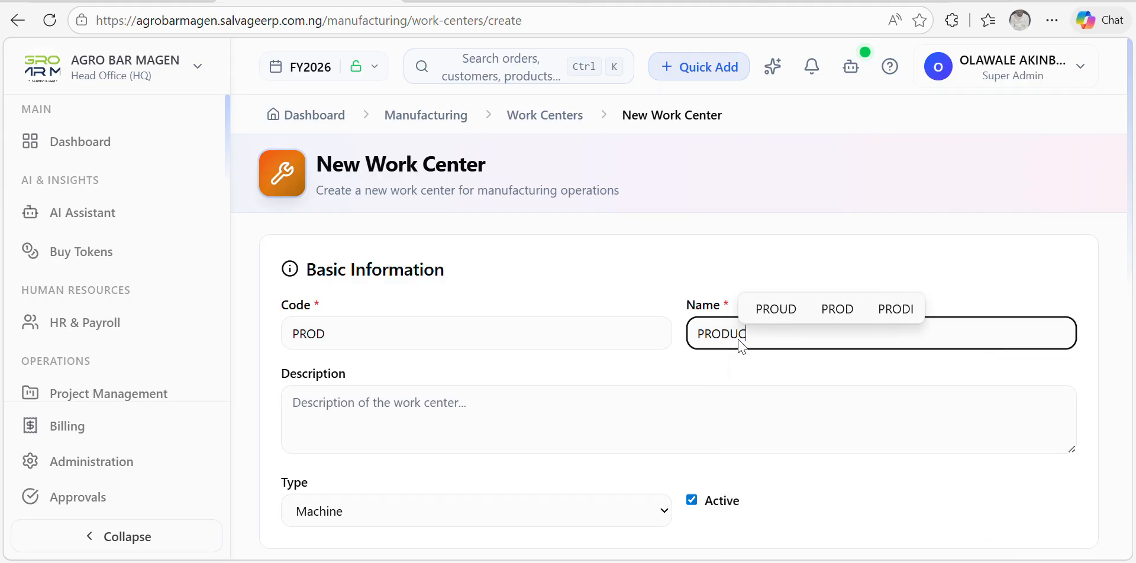
pyautogui.write('TI')
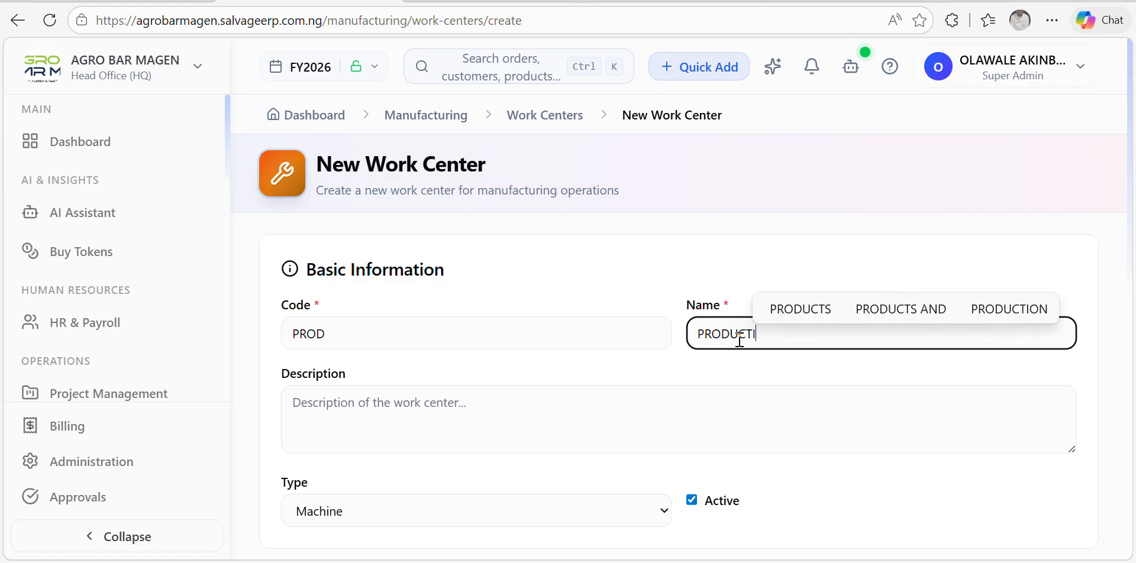
pyautogui.write('ON')
# Step: Set the work center capacity to 2000 hours per day
pyautogui.scroll(-6, 609, 367)
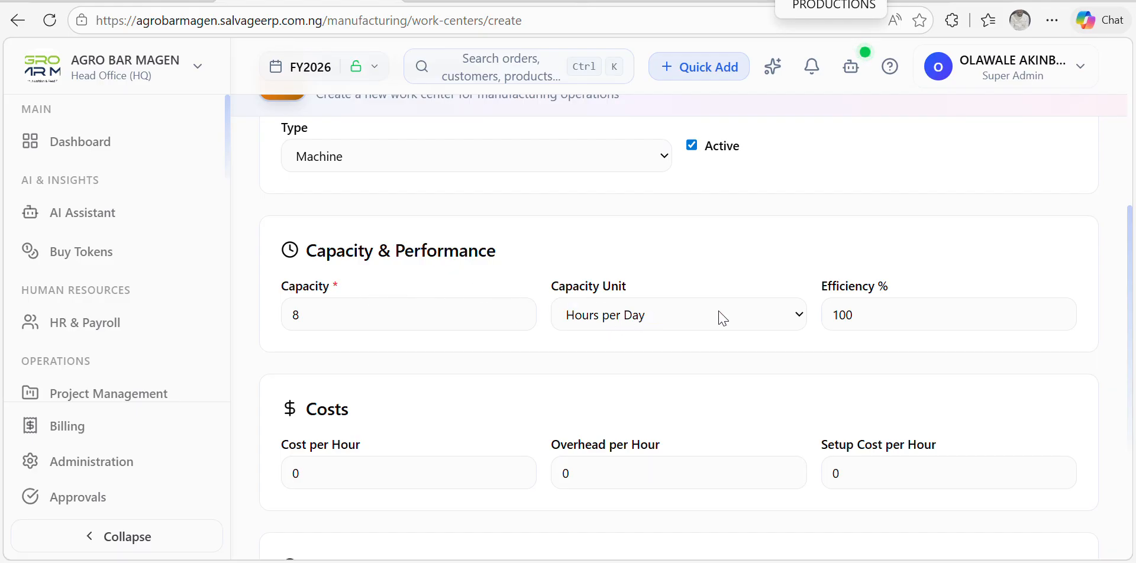
pyautogui.scroll(-4, 483, 352)
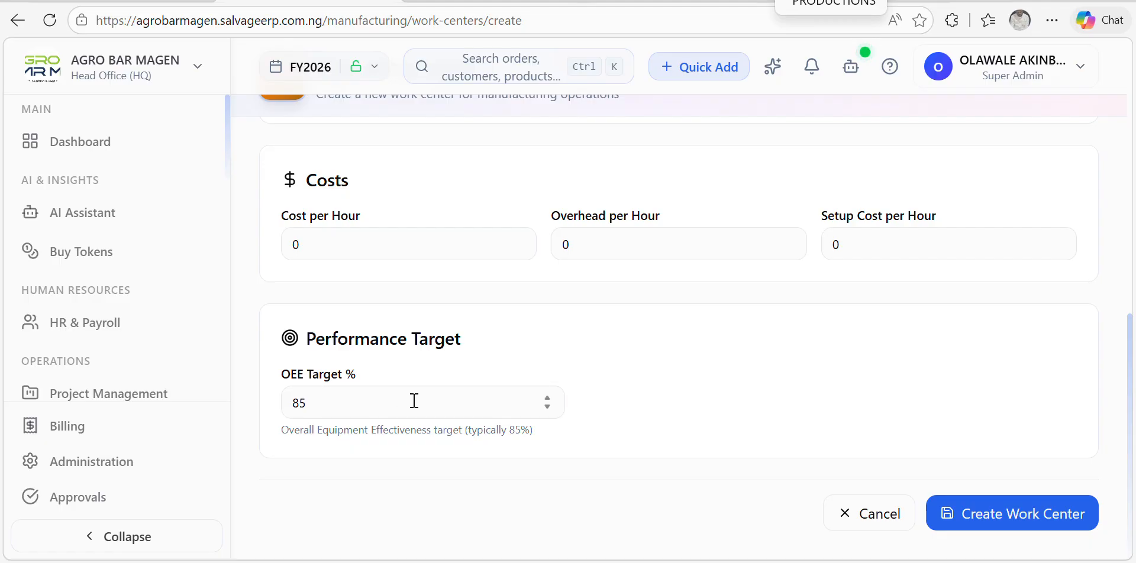
pyautogui.scroll(10, 414, 401)
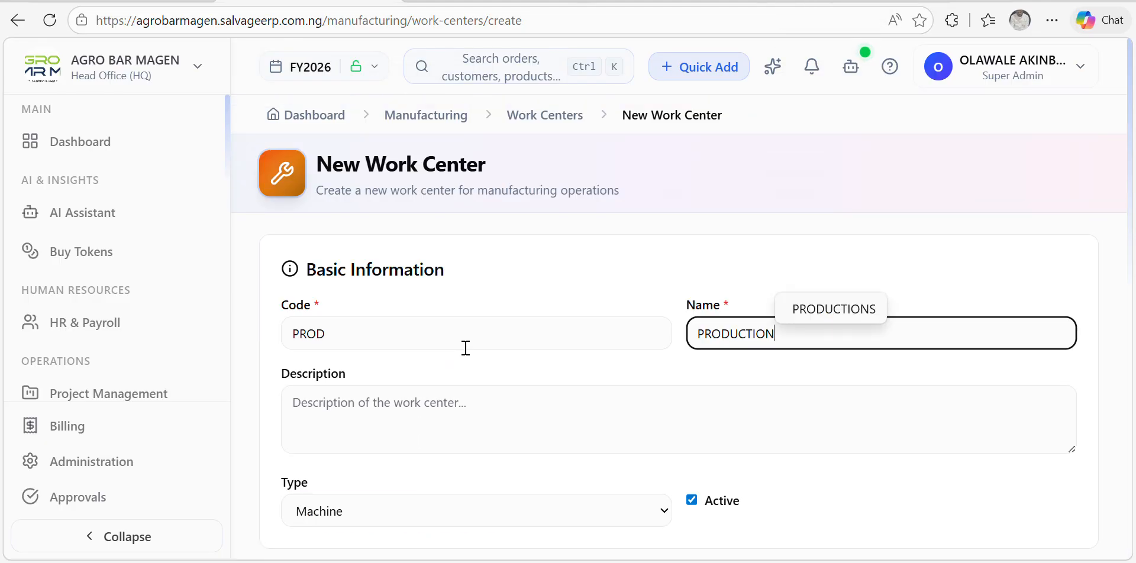
pyautogui.scroll(-6, 465, 348)
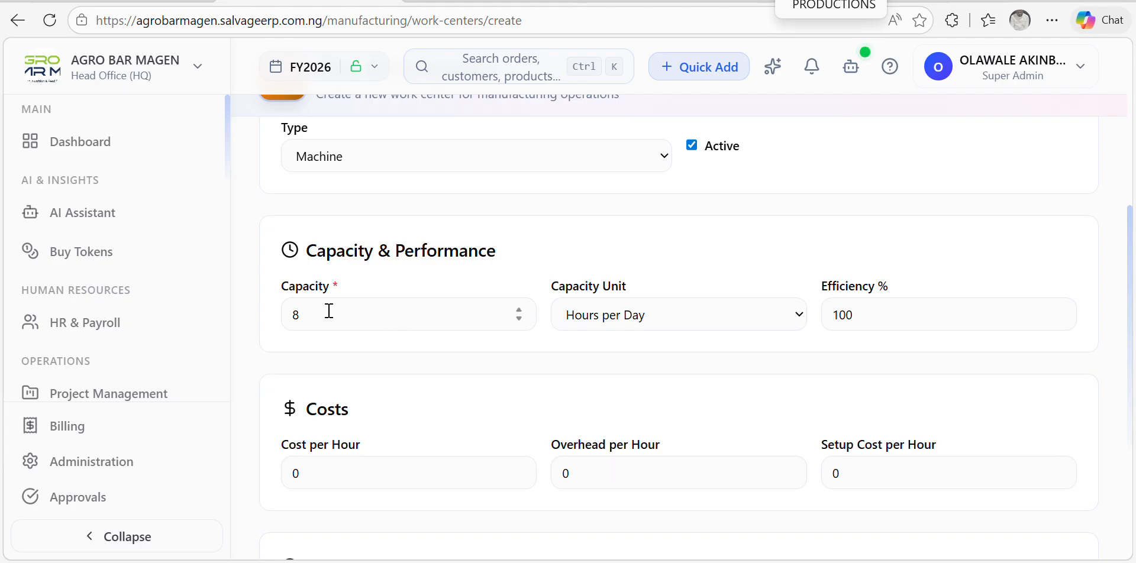
pyautogui.click(397, 316)
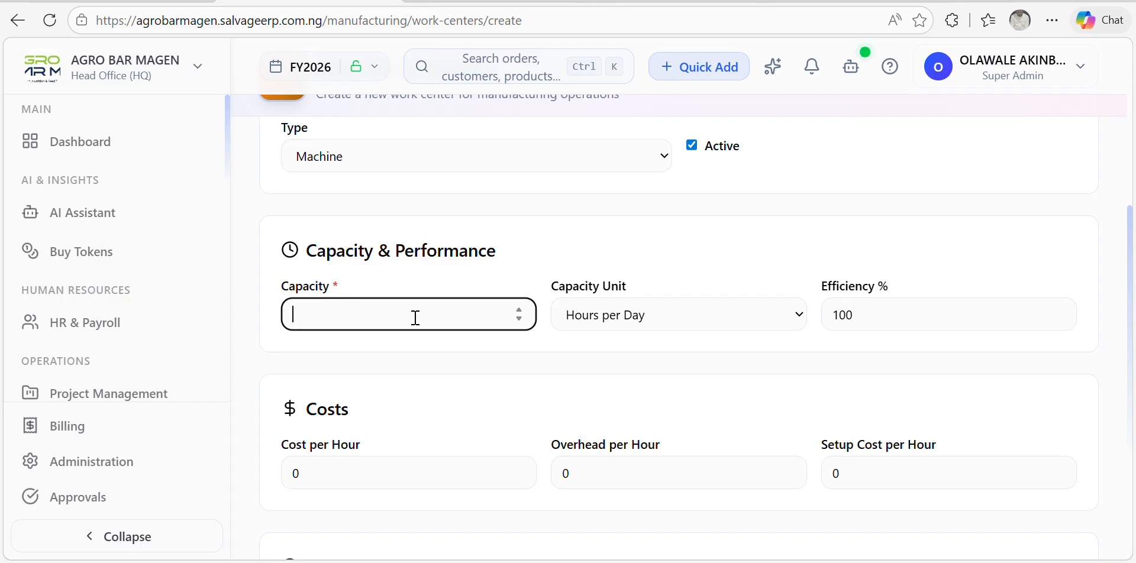
pyautogui.write('000')
pyautogui.scroll(-4, 675, 357)
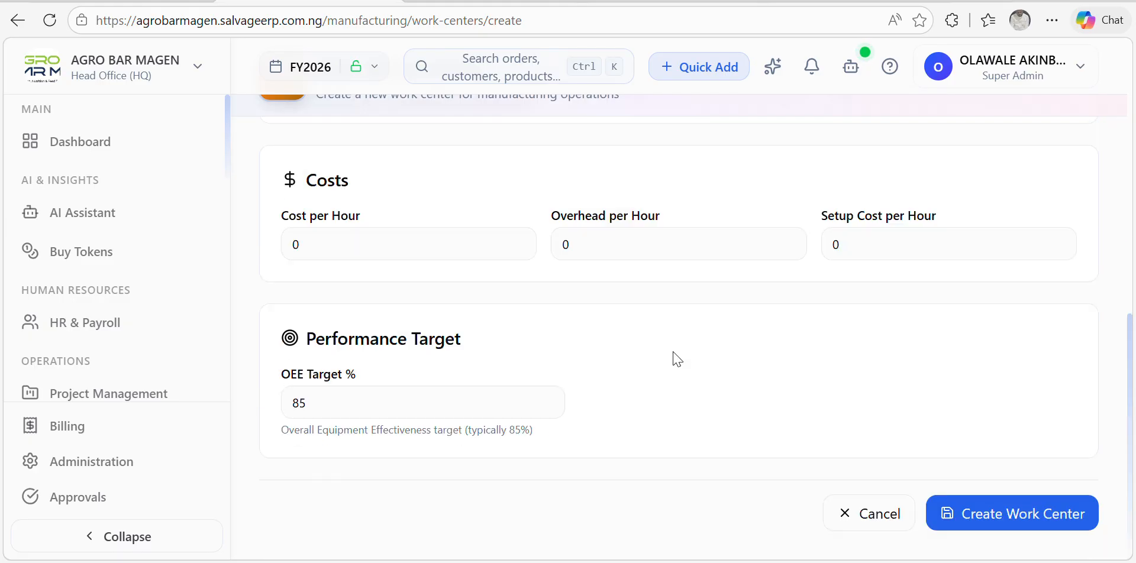
pyautogui.scroll(6, 674, 357)
pyautogui.scroll(-5, 735, 382)
# Step: Save the PRODUCTION work center and open the empty Routings page
pyautogui.click(1014, 534)
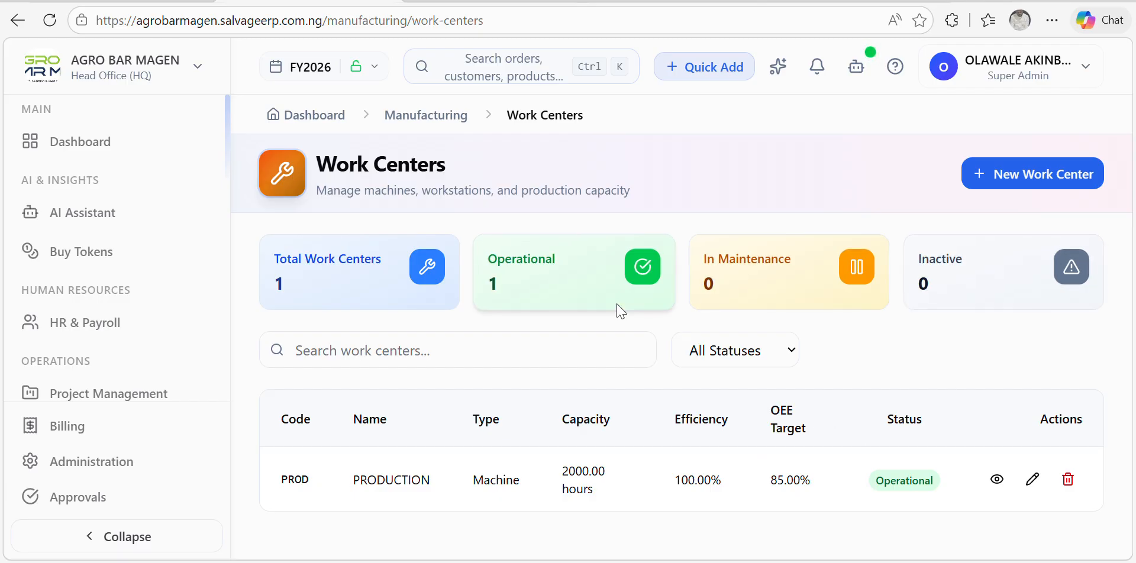
pyautogui.click(425, 113)
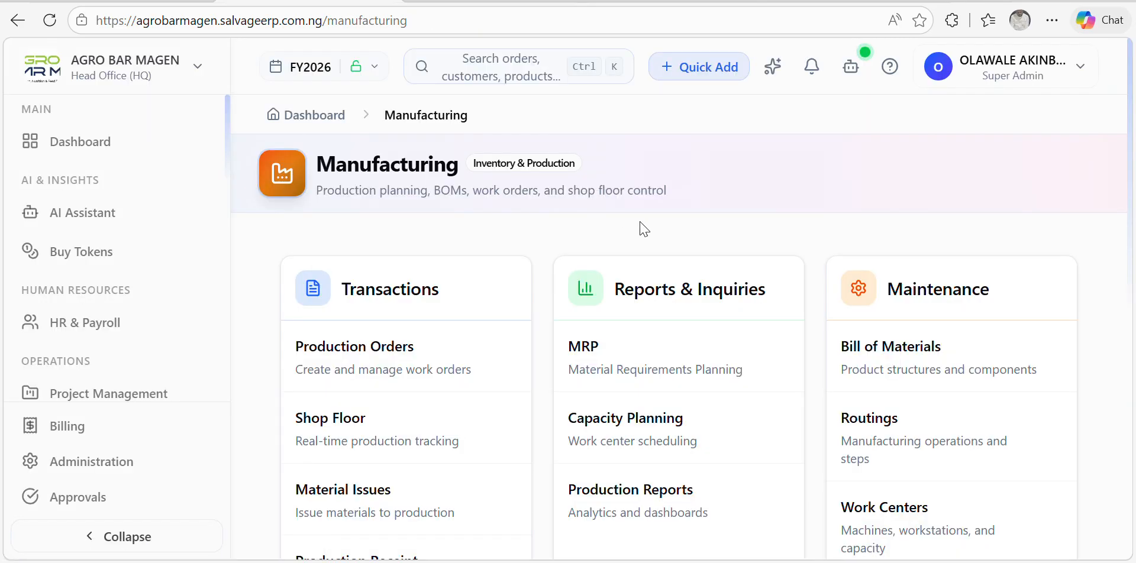
pyautogui.scroll(-10, 704, 269)
pyautogui.scroll(6, 824, 220)
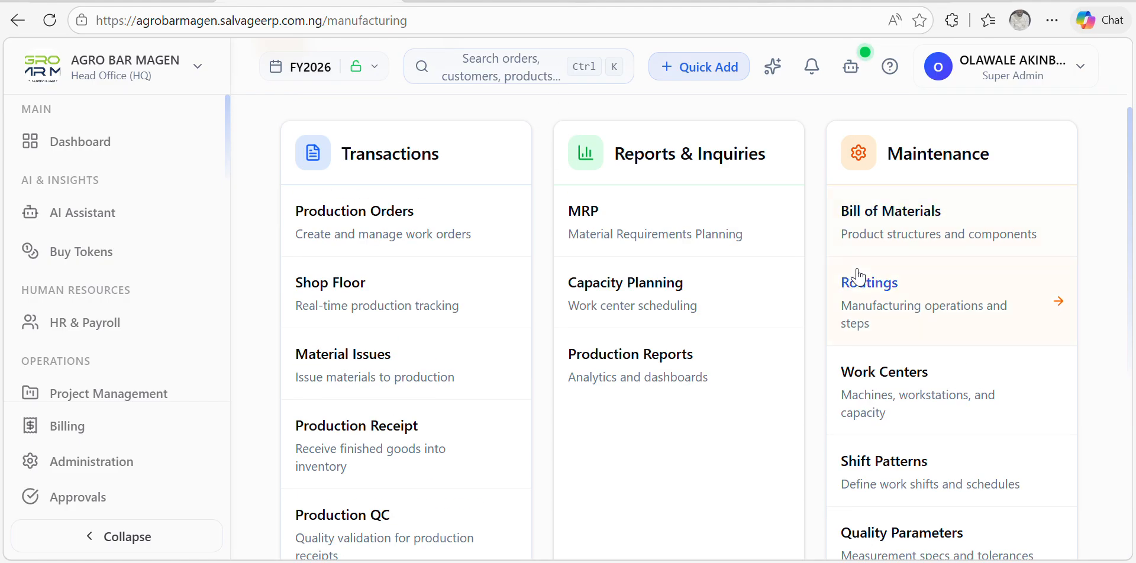
pyautogui.click(900, 307)
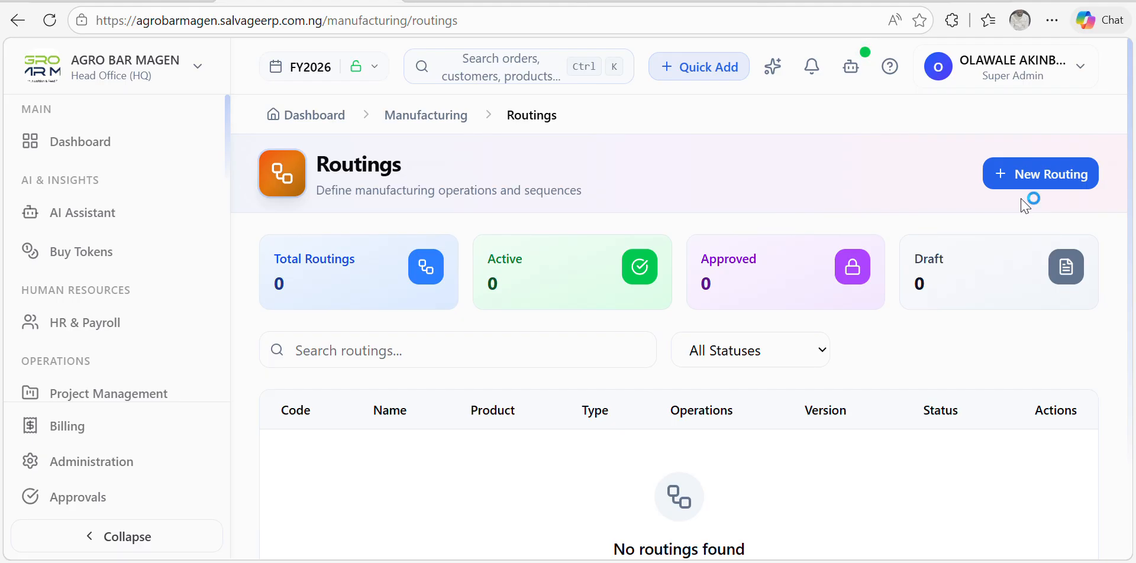
# Step: Create a new routing and enter code STR and name STRAIGHT
pyautogui.click(1064, 181)
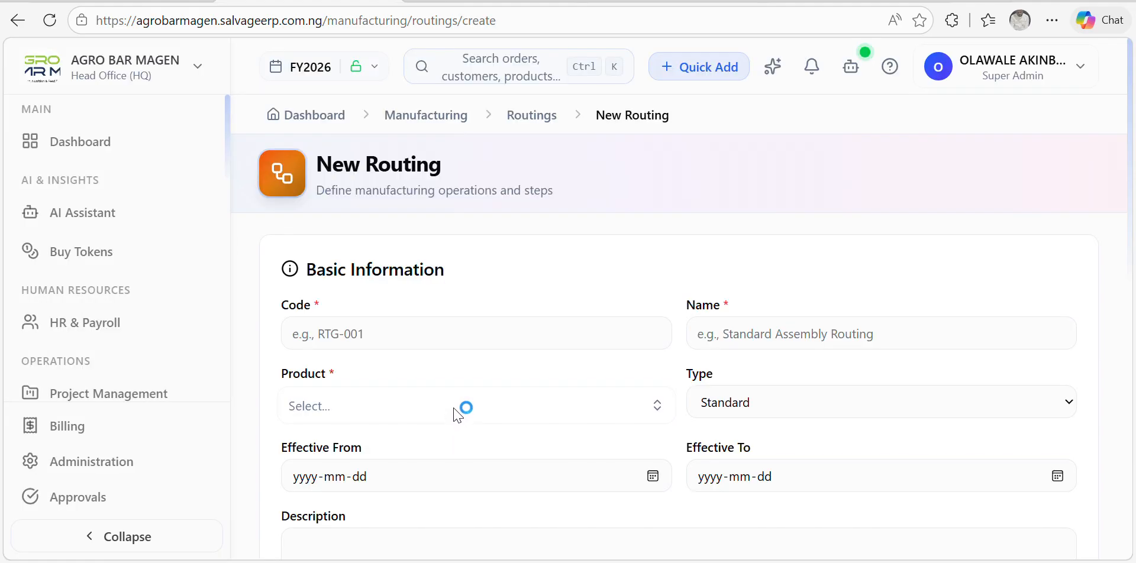
pyautogui.click(357, 339)
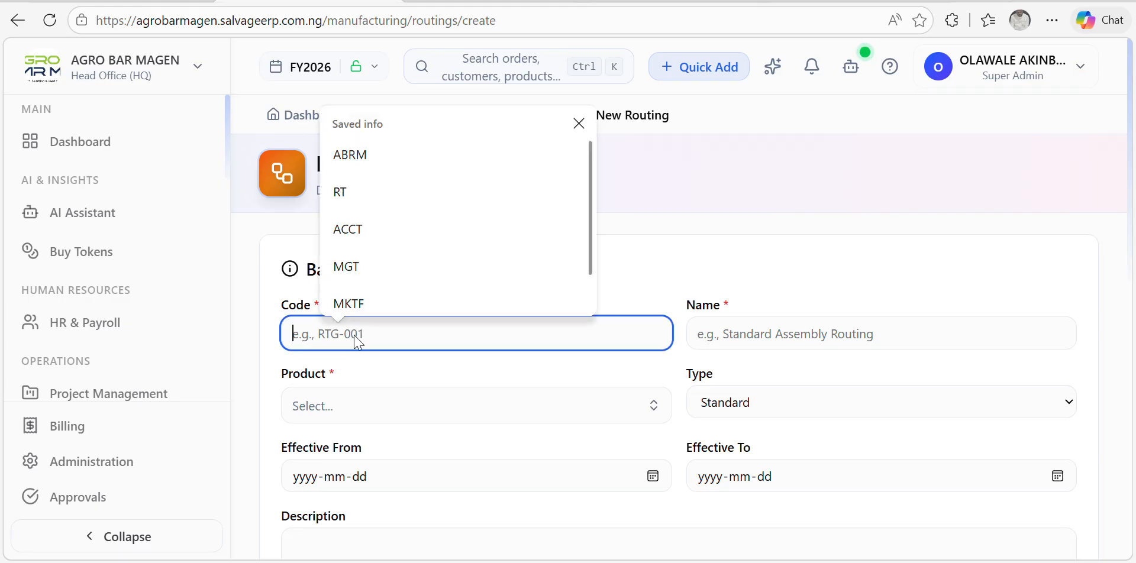
pyautogui.write('STR')
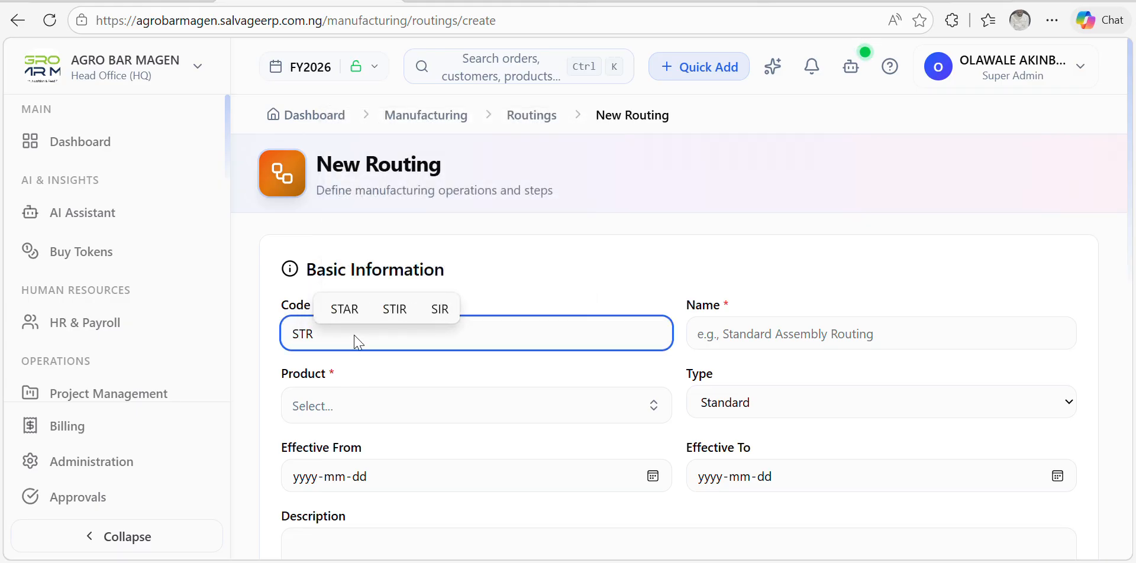
pyautogui.click(722, 338)
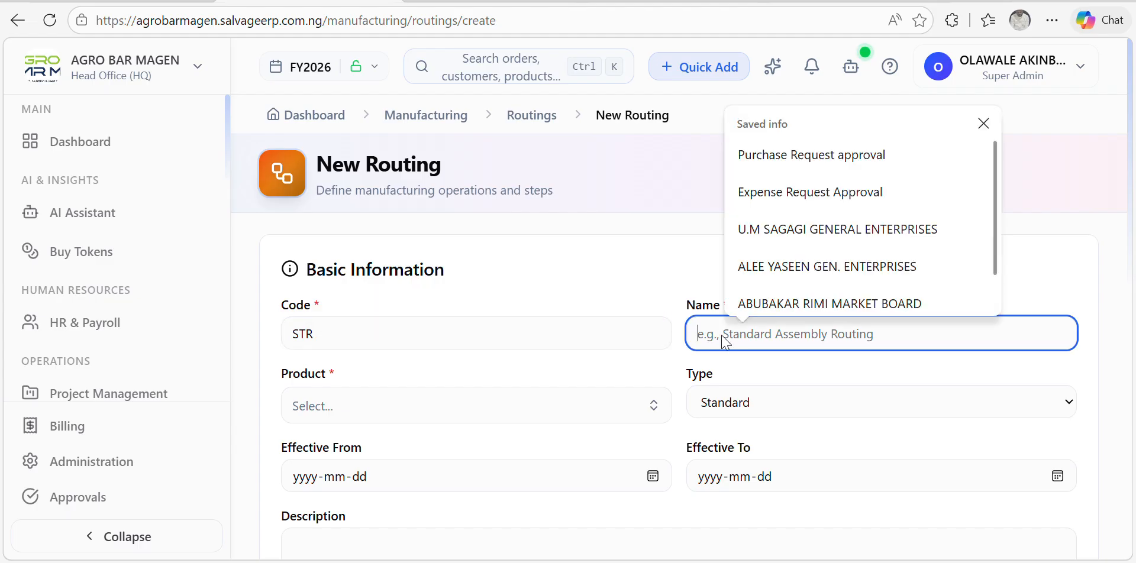
pyautogui.write('STRA')
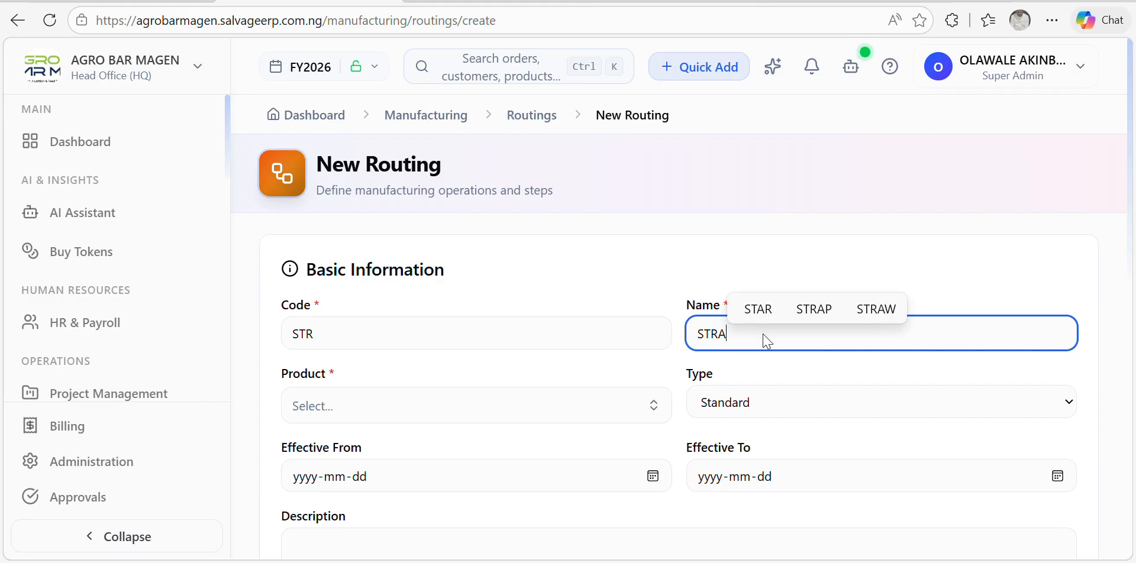
pyautogui.write('I')
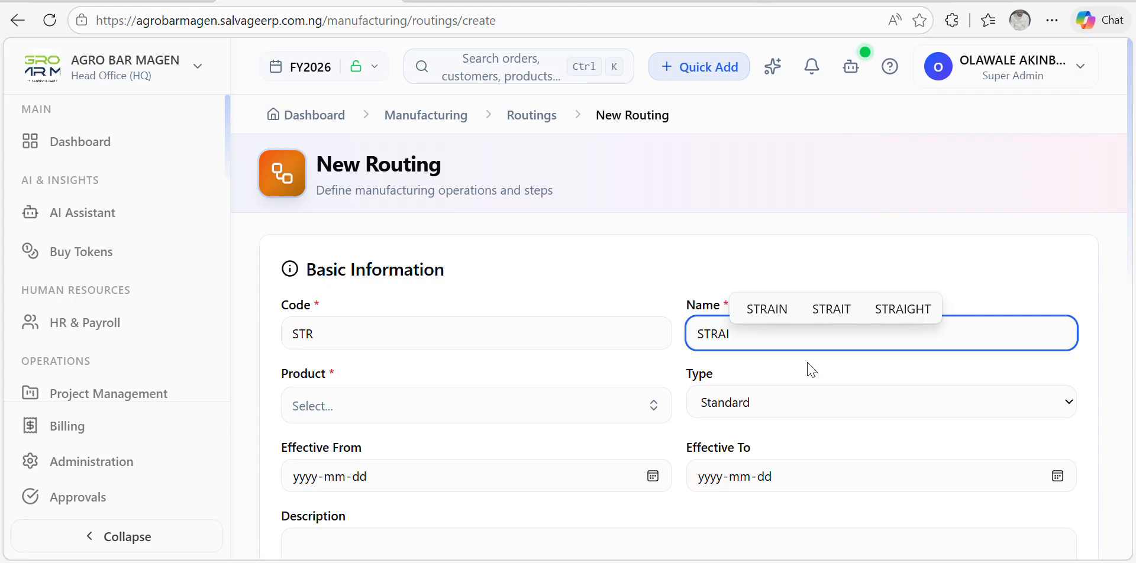
pyautogui.write('GHT')
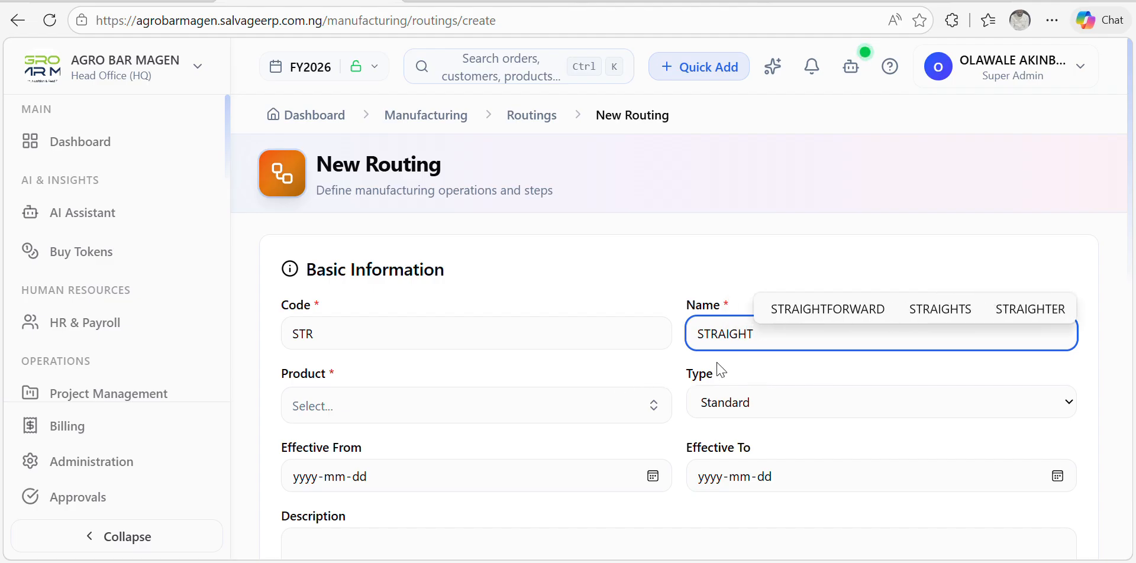
# Step: Select FLAVOGEN 2% (201708000) as the routing's product
pyautogui.click(659, 407)
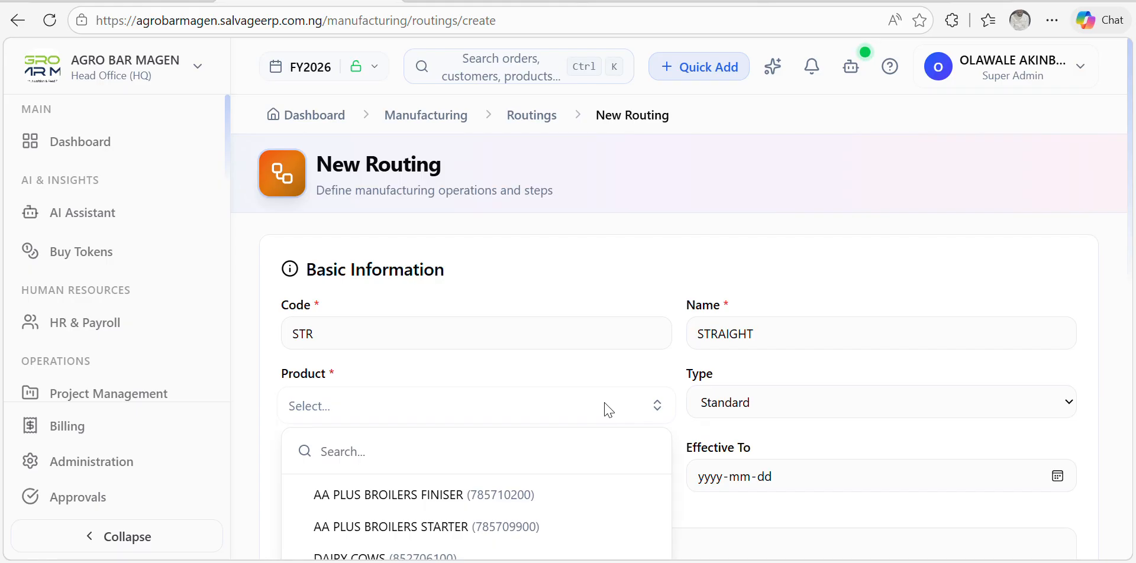
pyautogui.write('F')
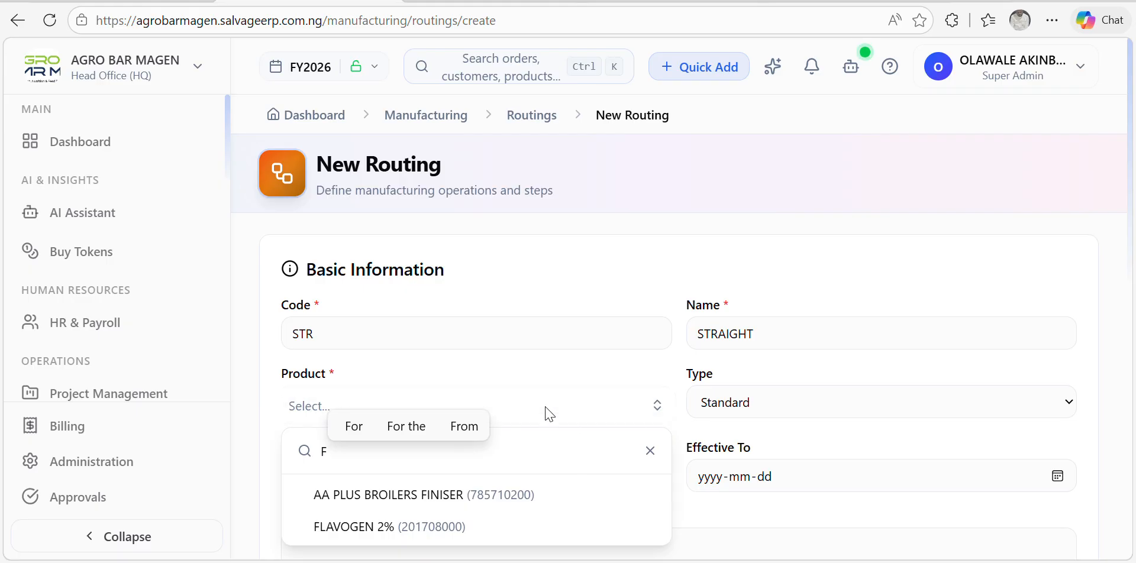
pyautogui.click(536, 370)
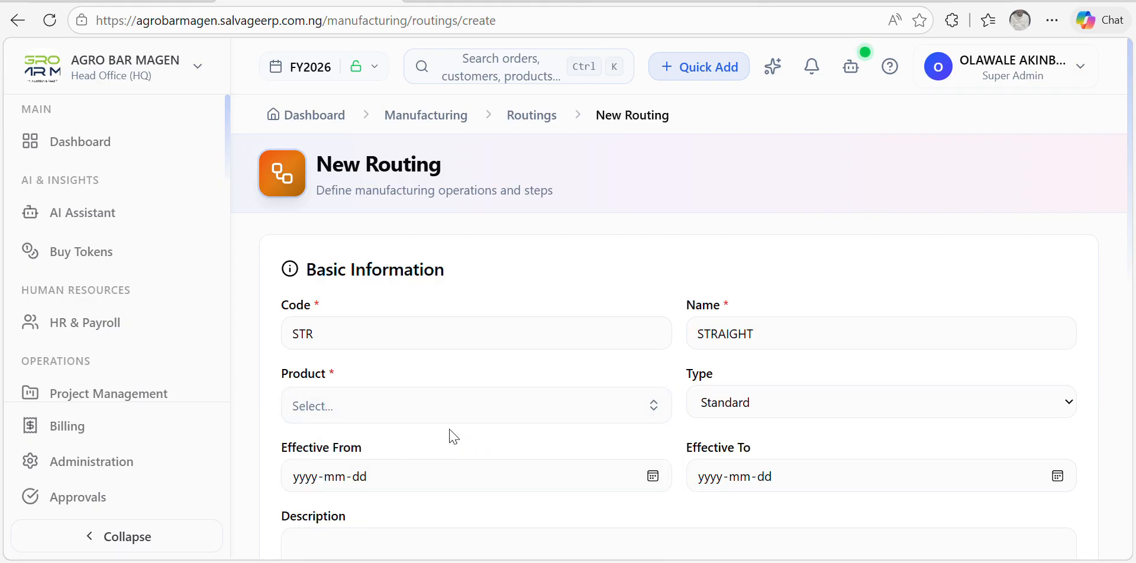
pyautogui.click(658, 405)
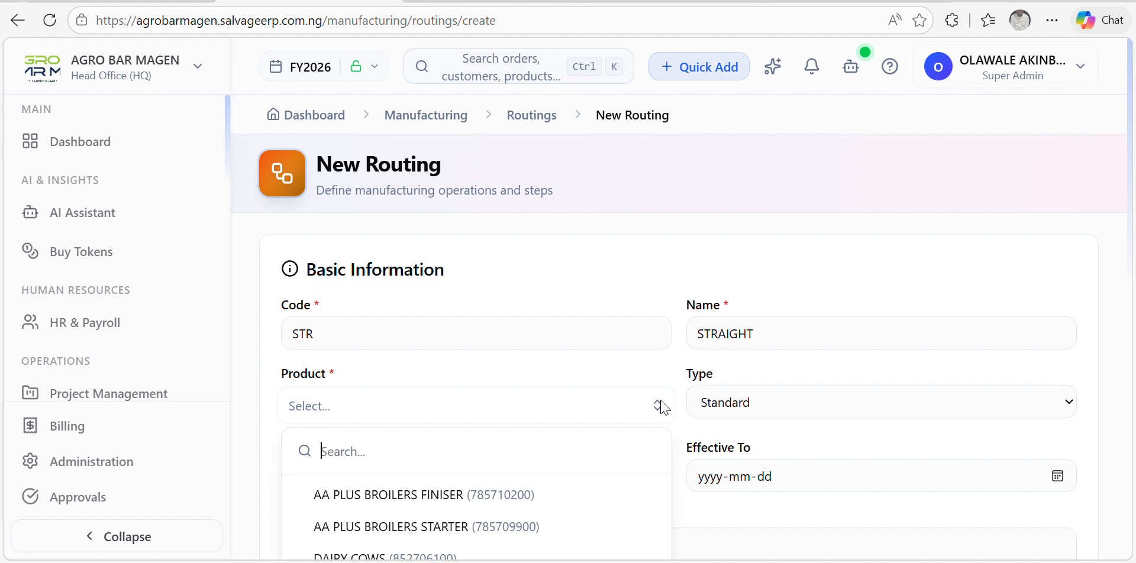
pyautogui.scroll(-5, 519, 432)
pyautogui.scroll(5, 515, 410)
pyautogui.scroll(-5, 510, 414)
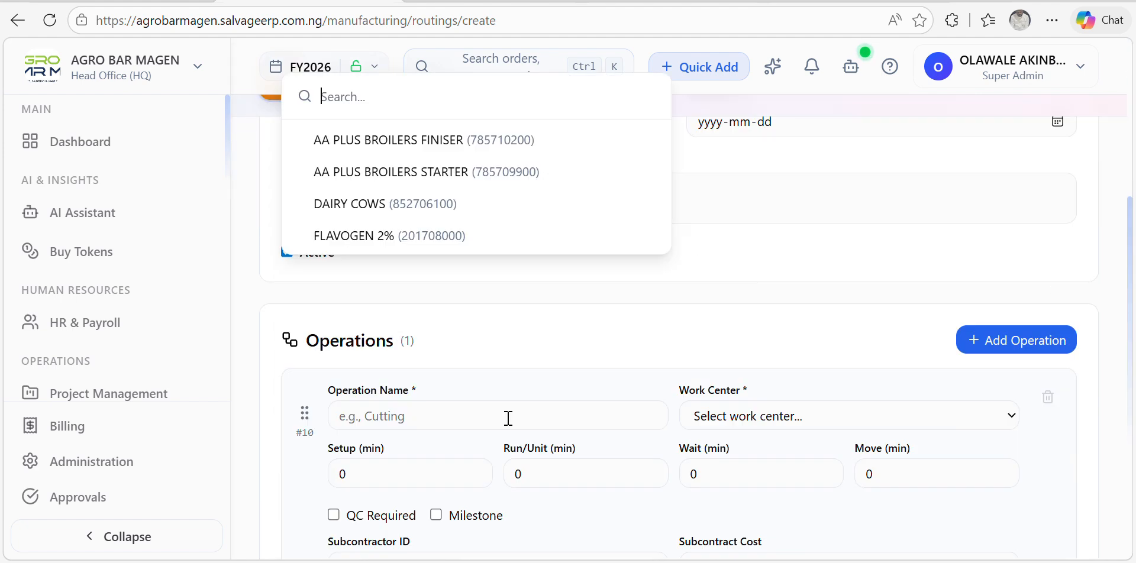
pyautogui.click(412, 237)
pyautogui.scroll(5, 444, 239)
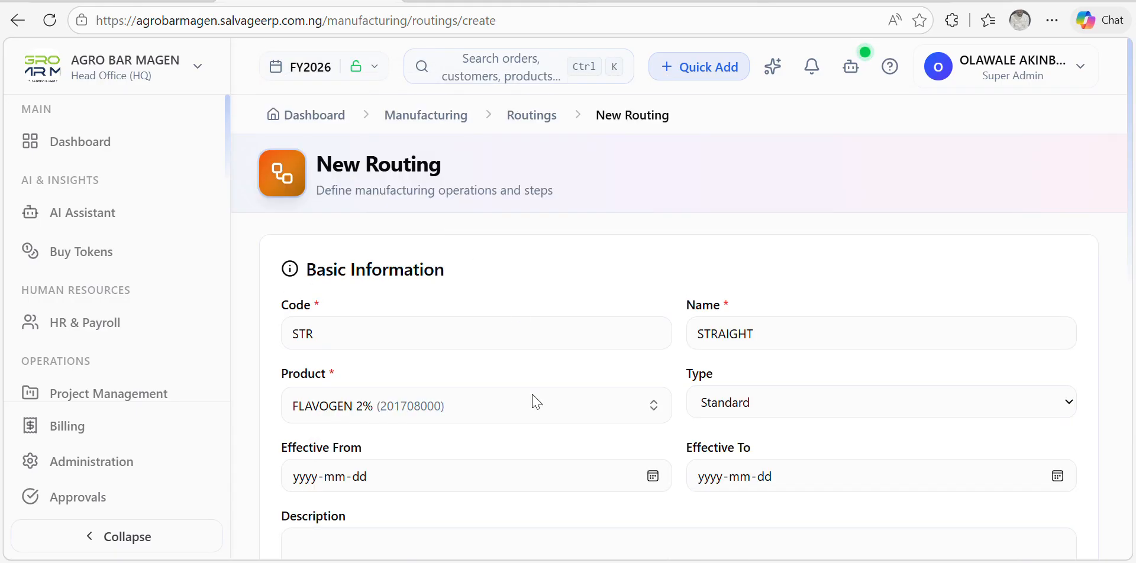
# Step: Keep Standard as the routing type
pyautogui.click(759, 407)
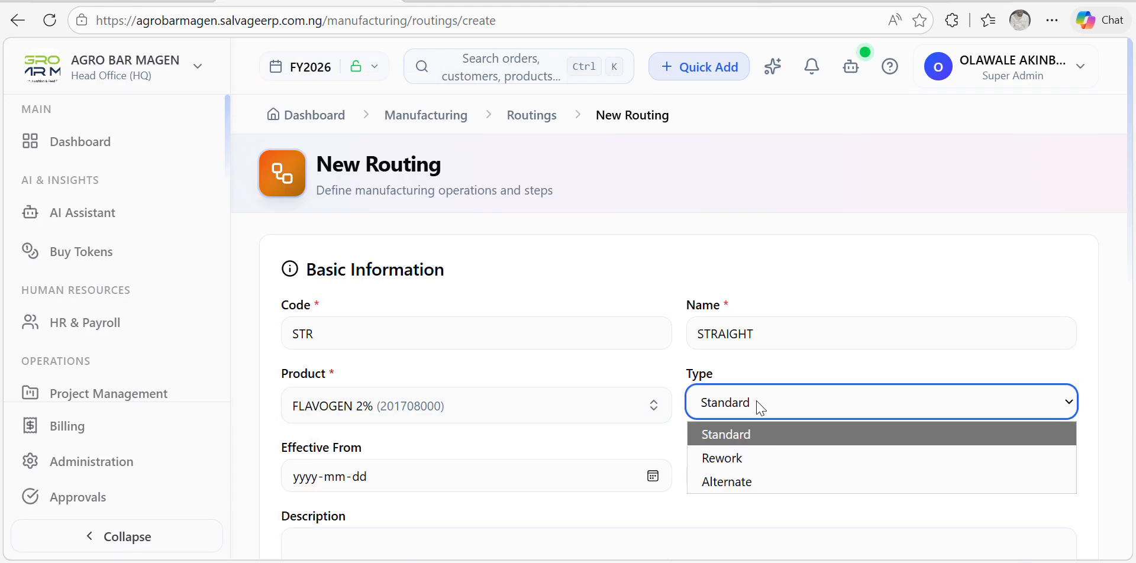
pyautogui.click(760, 408)
pyautogui.scroll(-6, 683, 417)
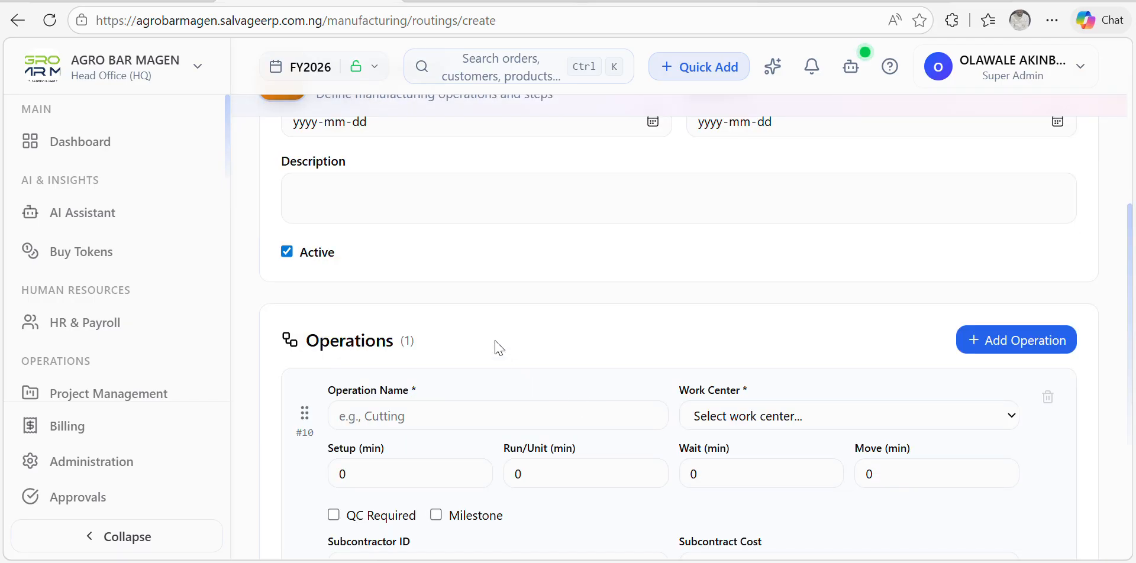
pyautogui.scroll(6, 490, 319)
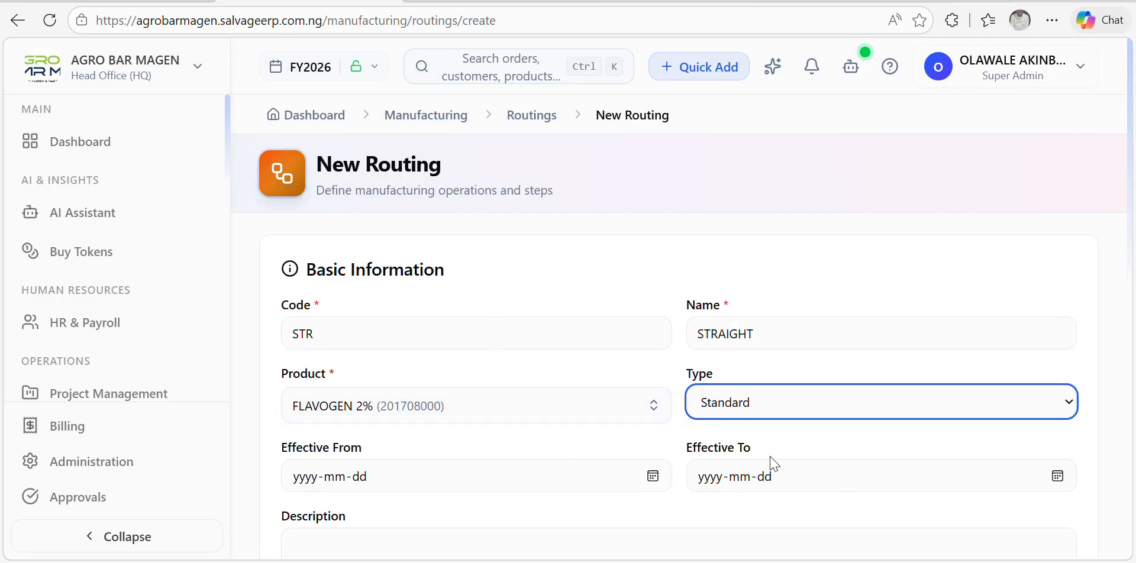
pyautogui.scroll(-6, 771, 462)
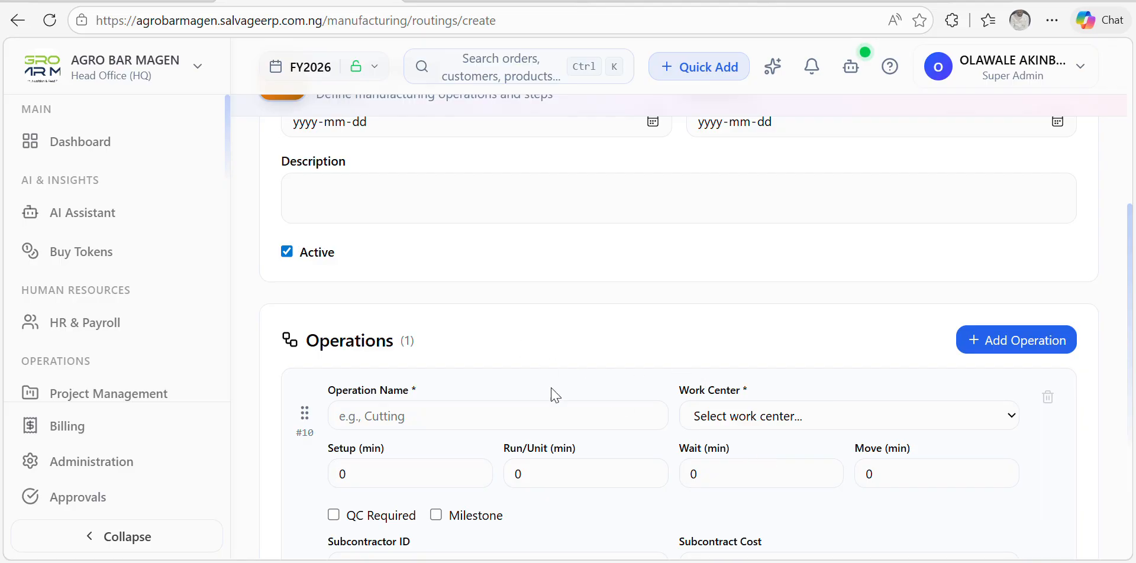
pyautogui.scroll(6, 508, 400)
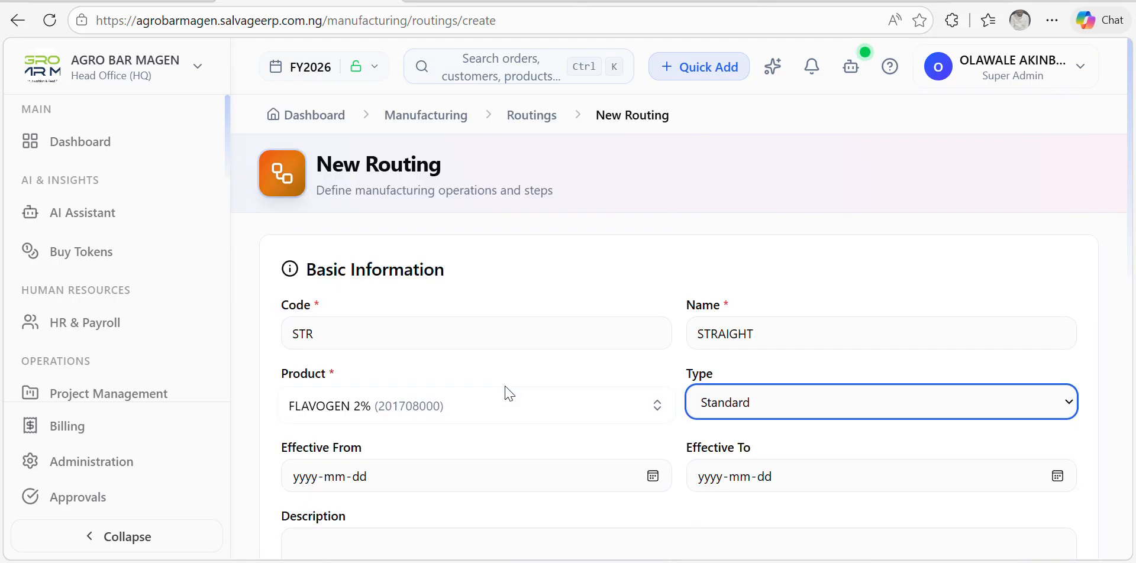
pyautogui.scroll(-6, 700, 343)
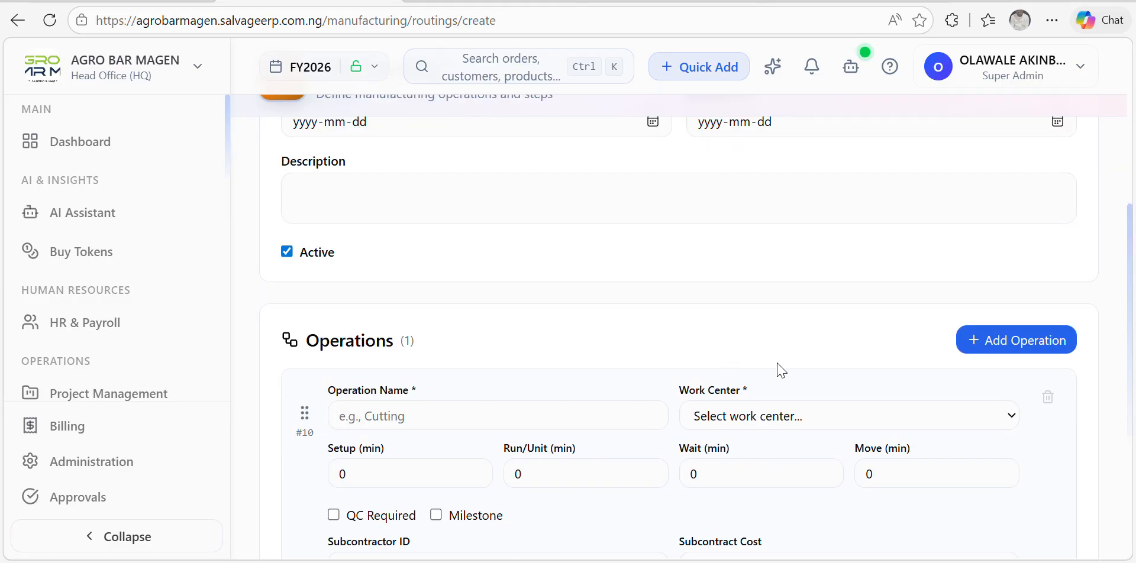
# Step: Add operation MIXING assigned to the PRODUCTION (PROD) work center
pyautogui.click(556, 416)
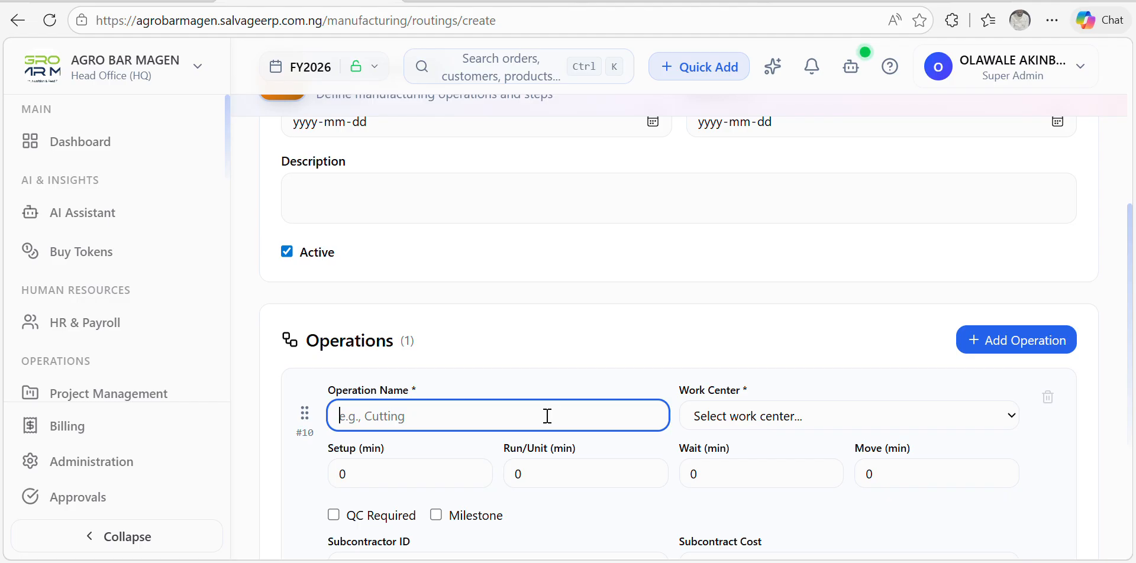
pyautogui.write('MI')
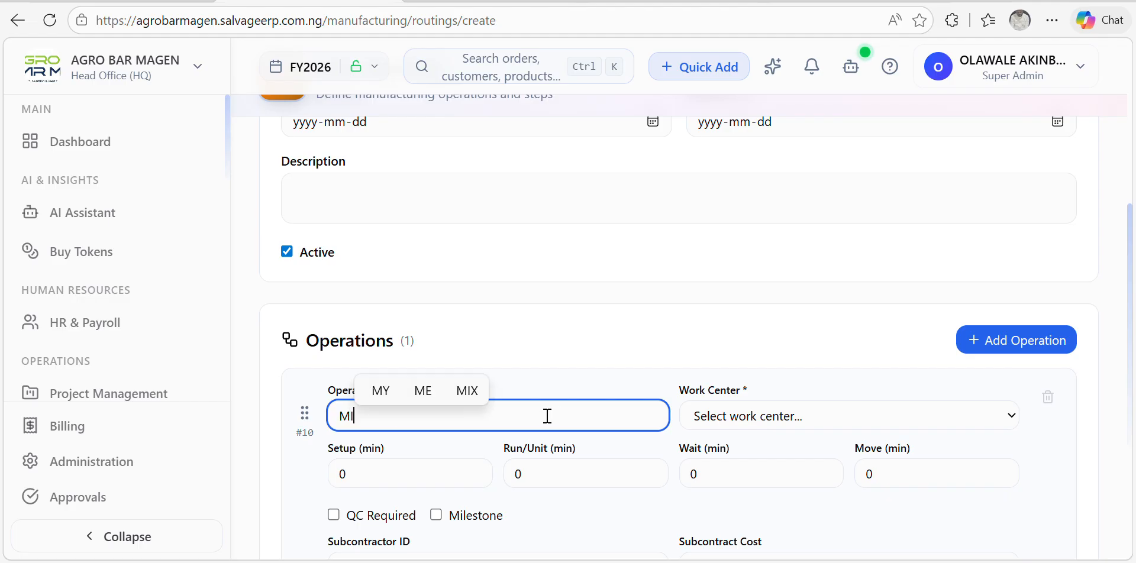
pyautogui.write('XING')
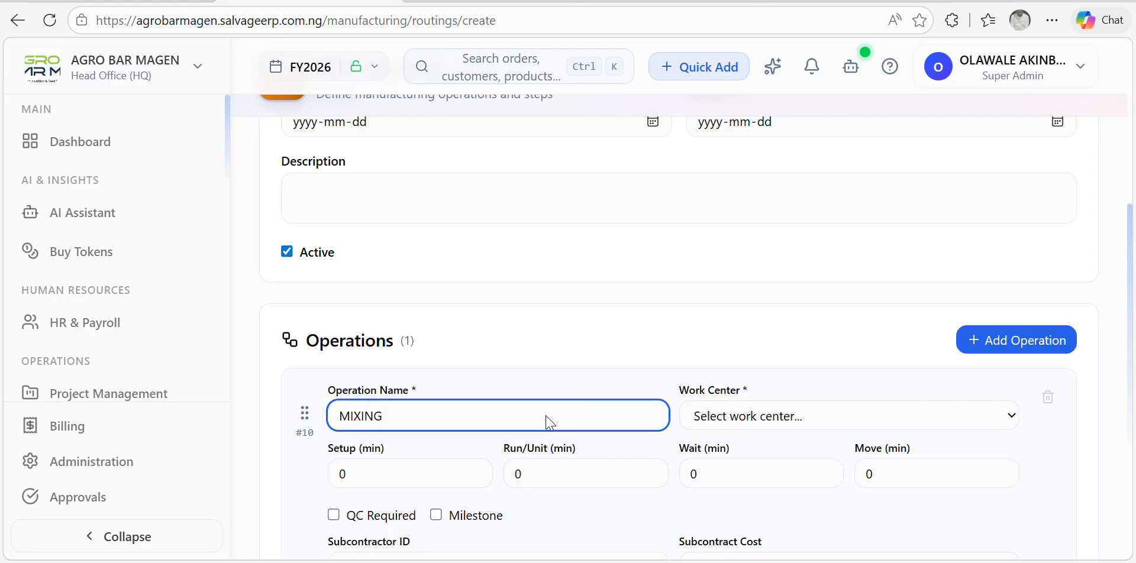
pyautogui.click(761, 425)
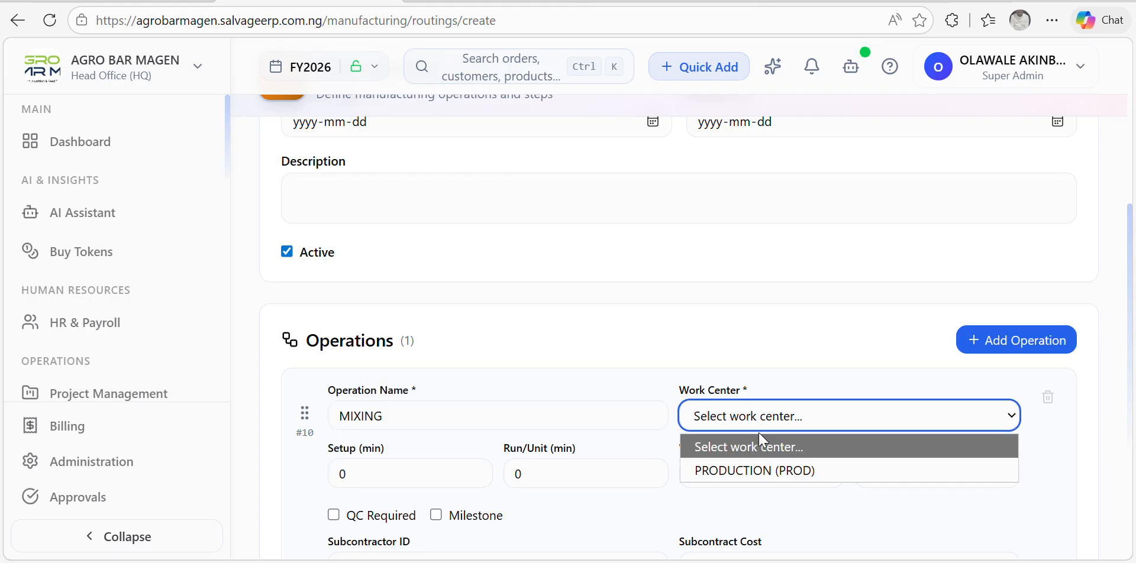
pyautogui.click(759, 471)
# Step: Tick QC Required and Milestone for MIXING and save the STRAIGHT routing
pyautogui.scroll(-4, 786, 355)
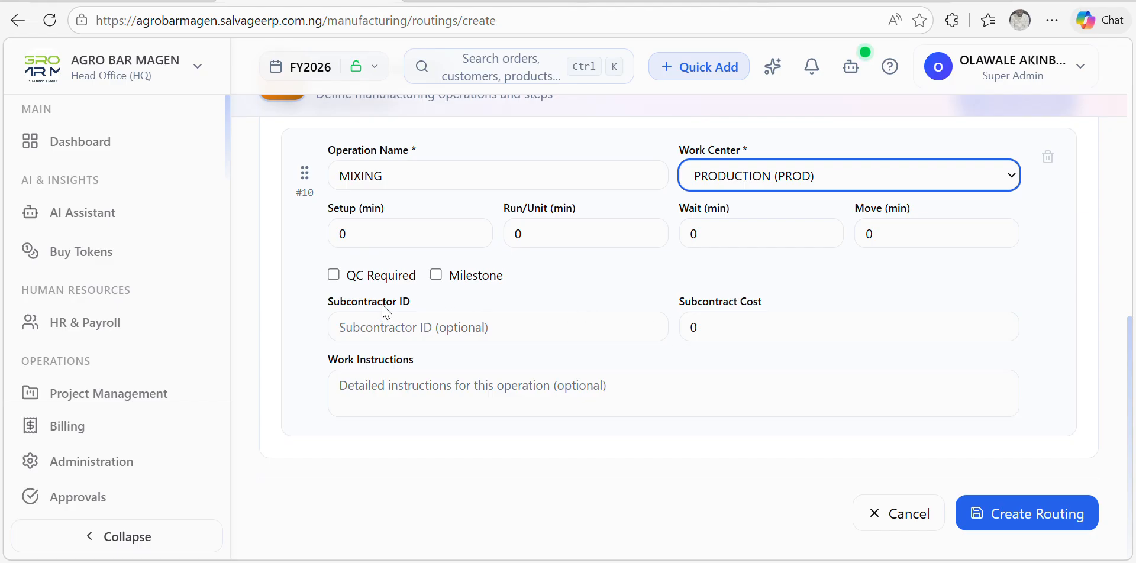
pyautogui.click(331, 280)
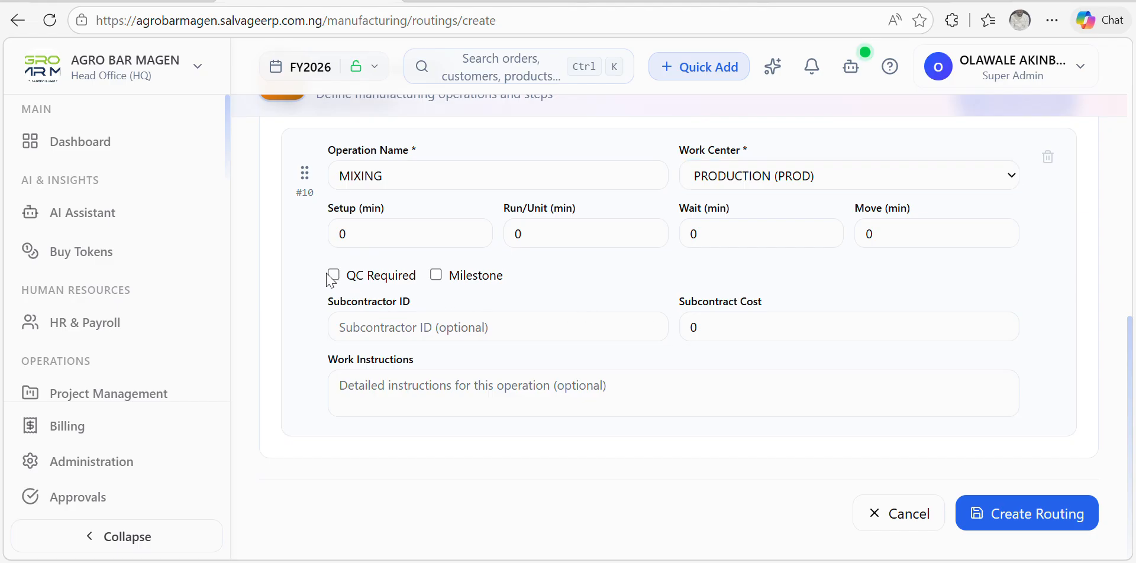
pyautogui.click(333, 276)
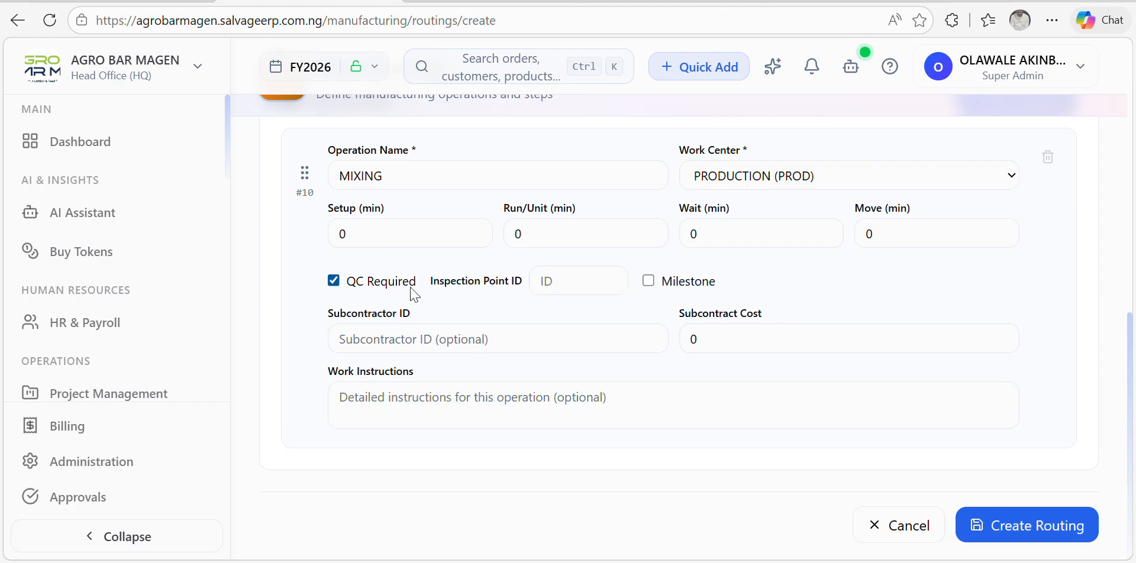
pyautogui.click(649, 282)
pyautogui.scroll(5, 963, 478)
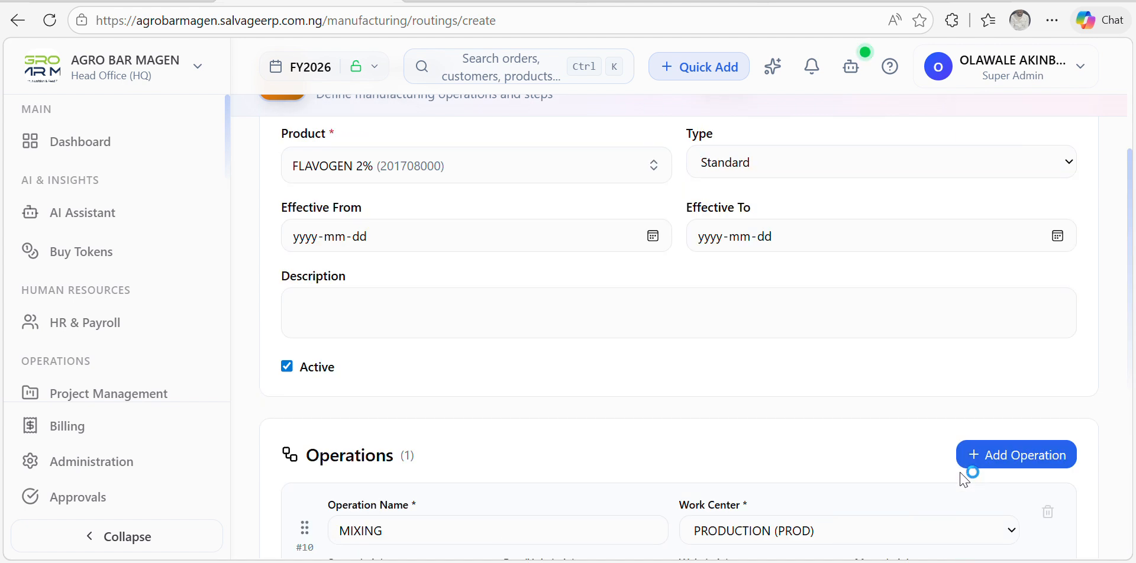
pyautogui.scroll(-5, 970, 477)
pyautogui.scroll(5, 1022, 499)
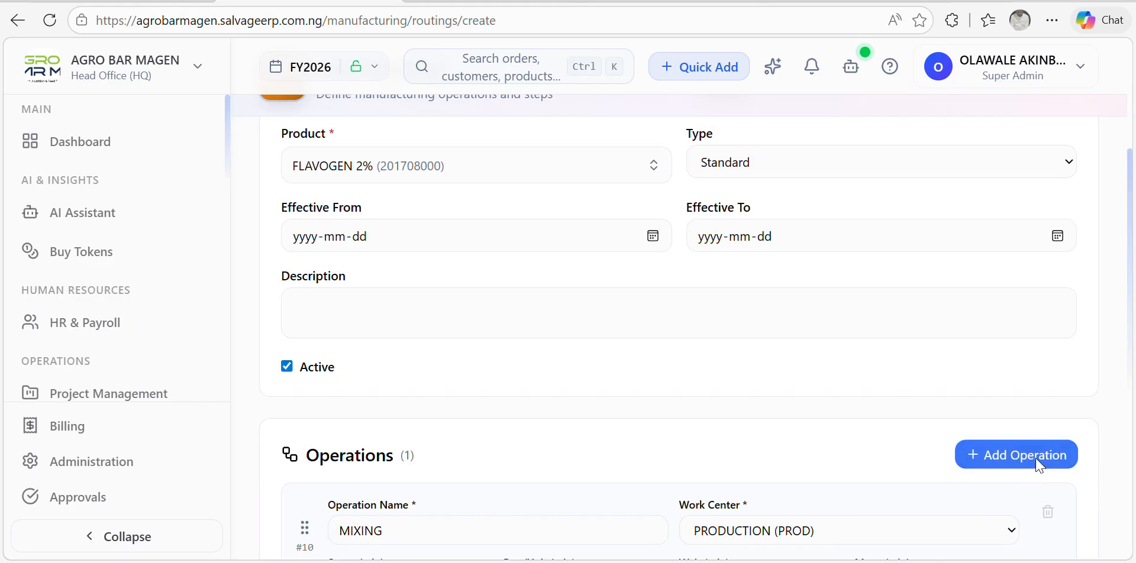
pyautogui.scroll(-5, 811, 459)
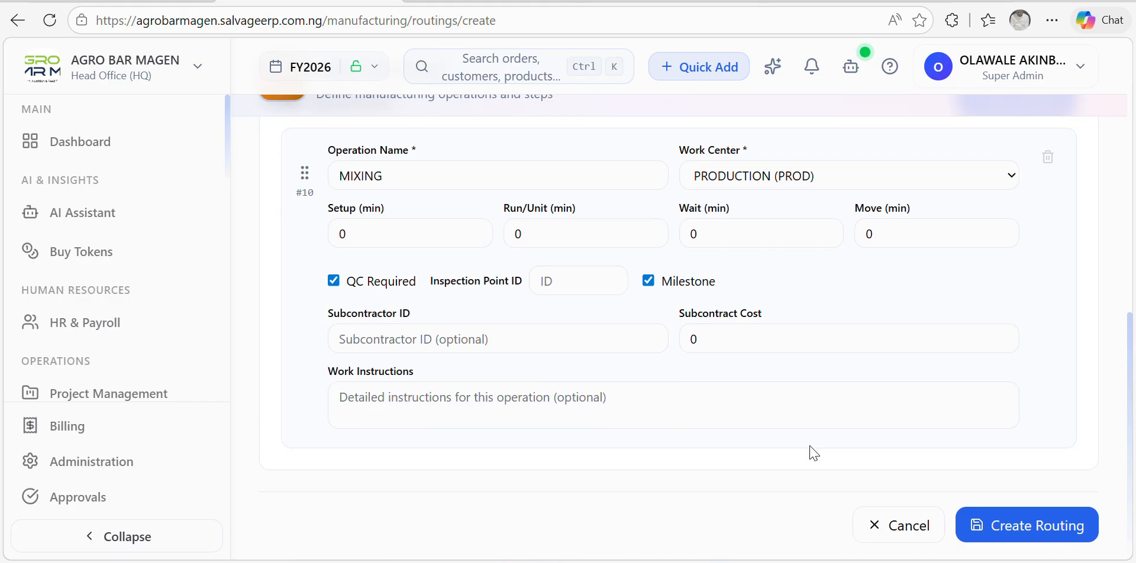
pyautogui.click(961, 524)
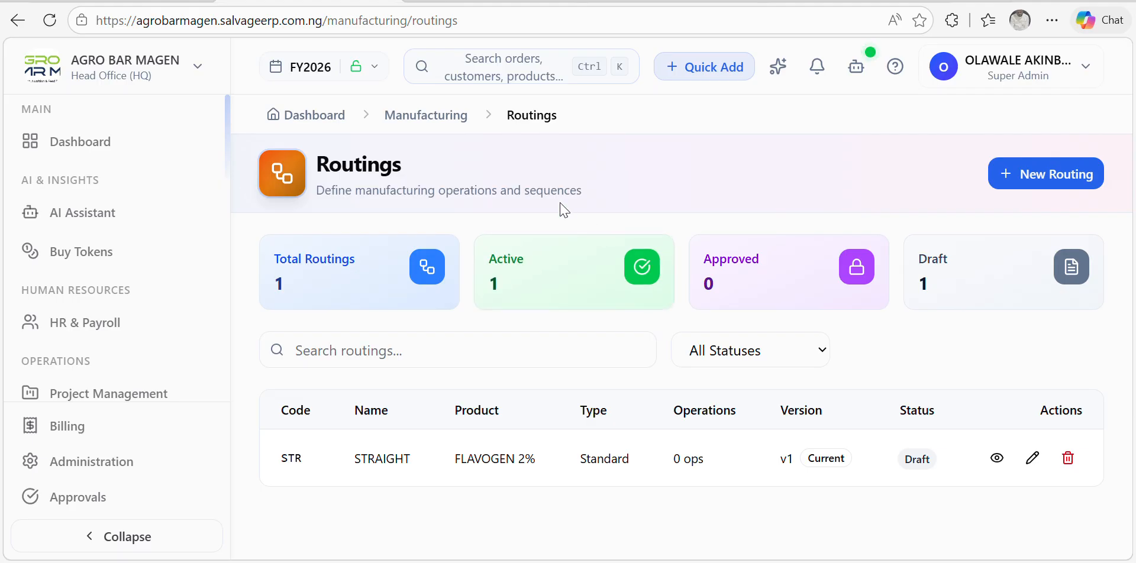
# Step: Return from the Routings list to the Manufacturing module overview via the breadcrumb
pyautogui.click(444, 128)
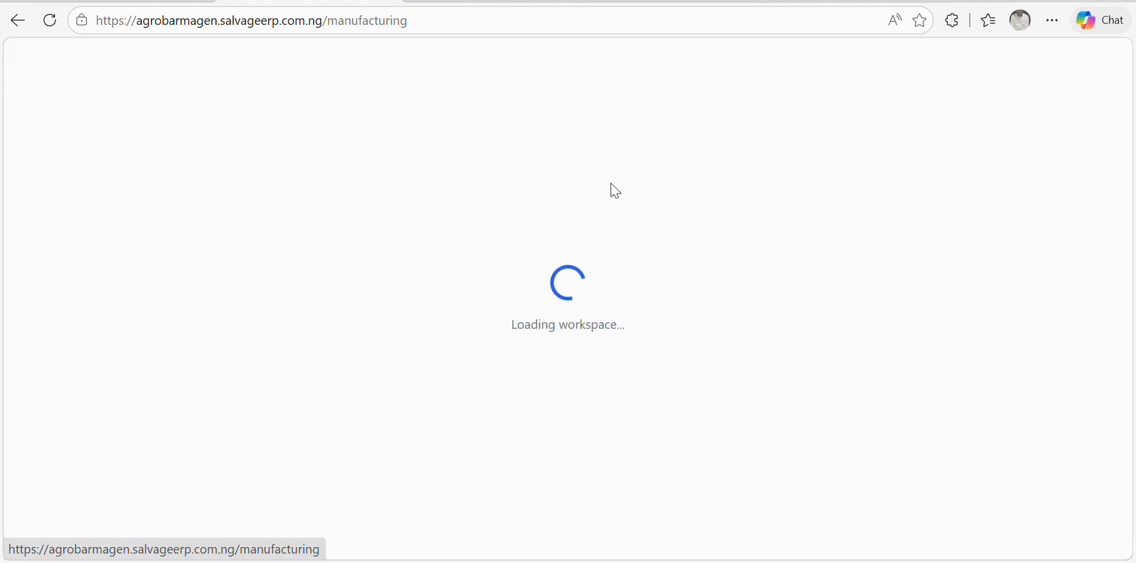
pyautogui.scroll(-6, 811, 317)
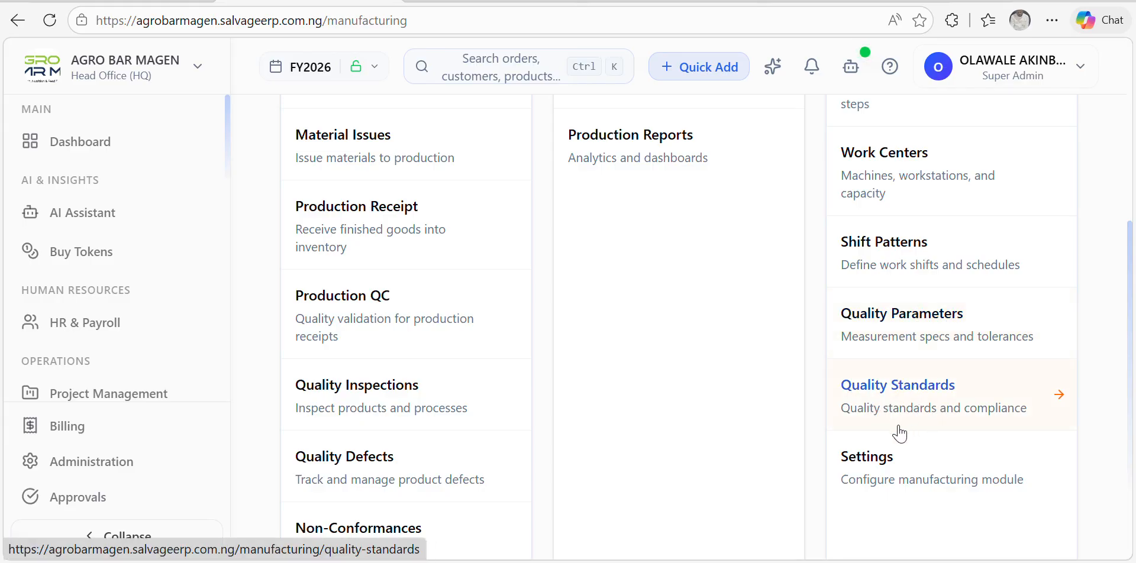
pyautogui.scroll(6, 689, 193)
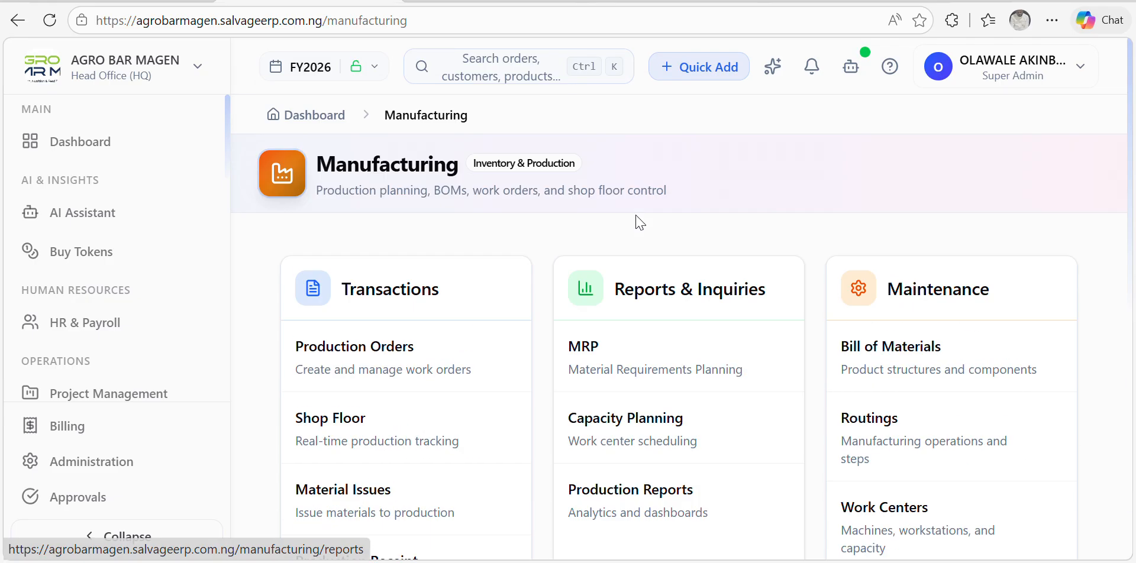
pyautogui.scroll(-5, 819, 304)
pyautogui.scroll(5, 825, 305)
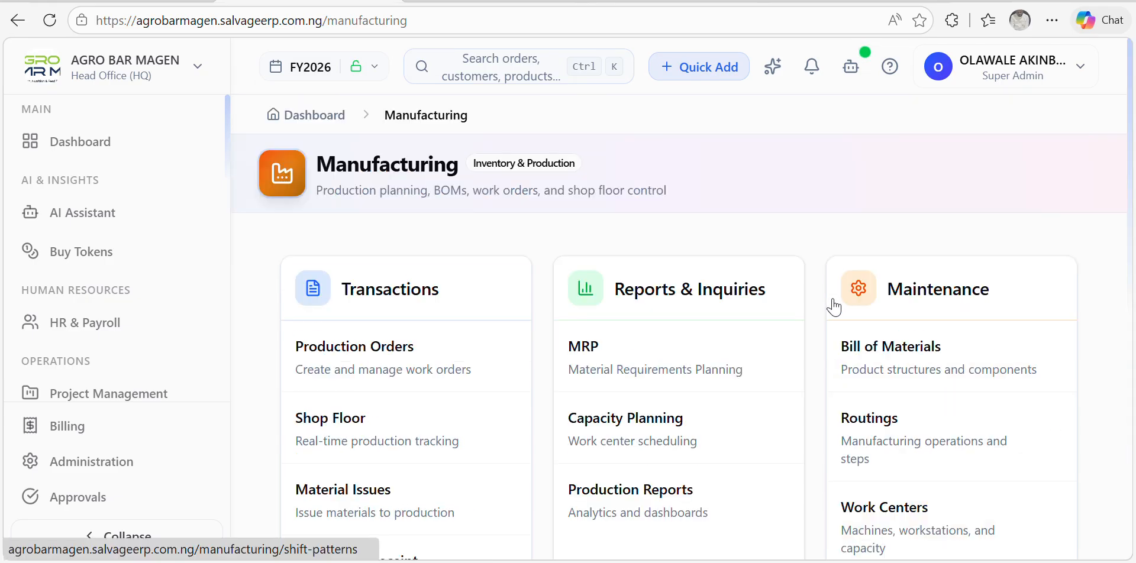
# Step: Start a new bill of materials for FLAVOGEN 2%, Make to Stock, with batch quantity 500
pyautogui.click(840, 347)
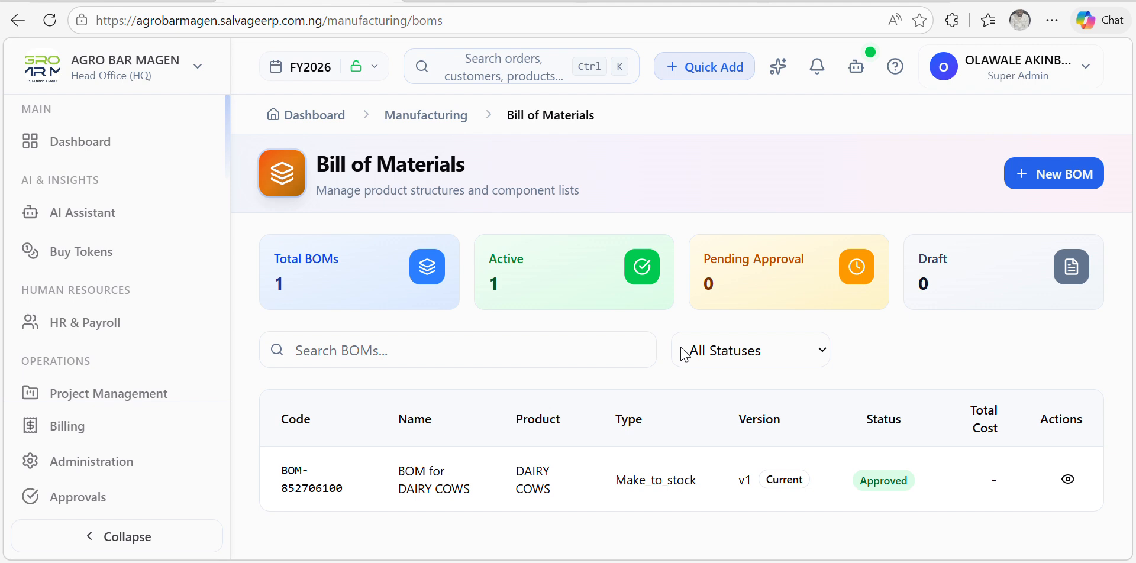
pyautogui.click(1029, 173)
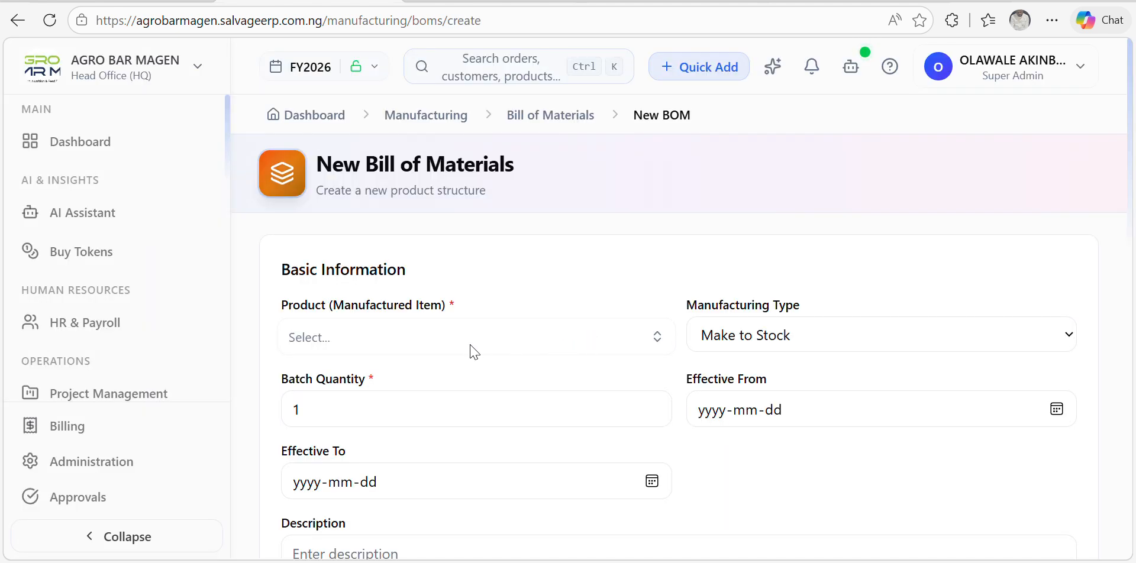
pyautogui.click(471, 347)
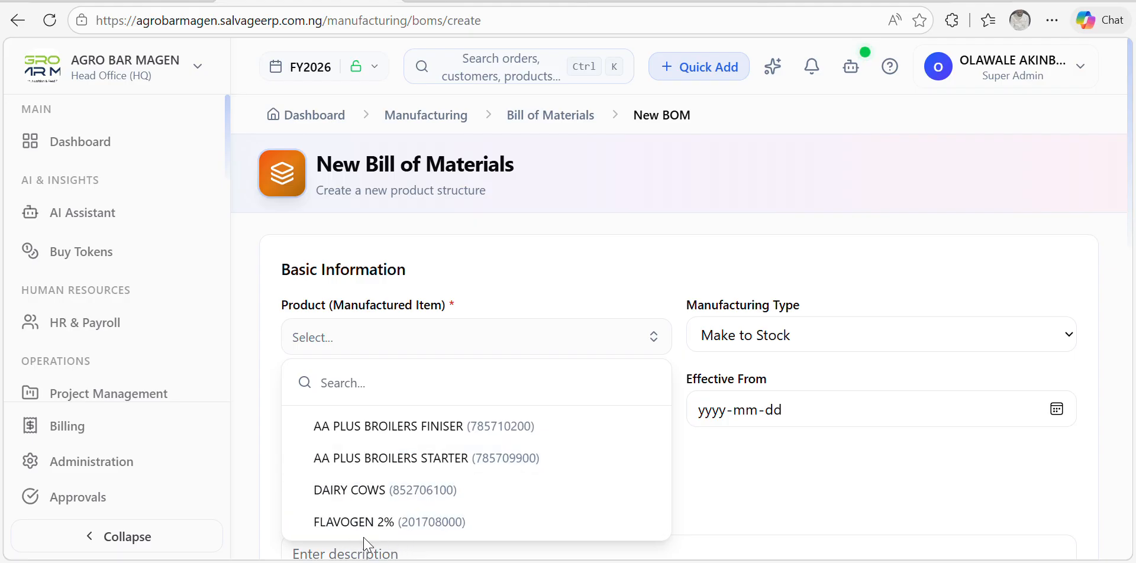
pyautogui.click(373, 523)
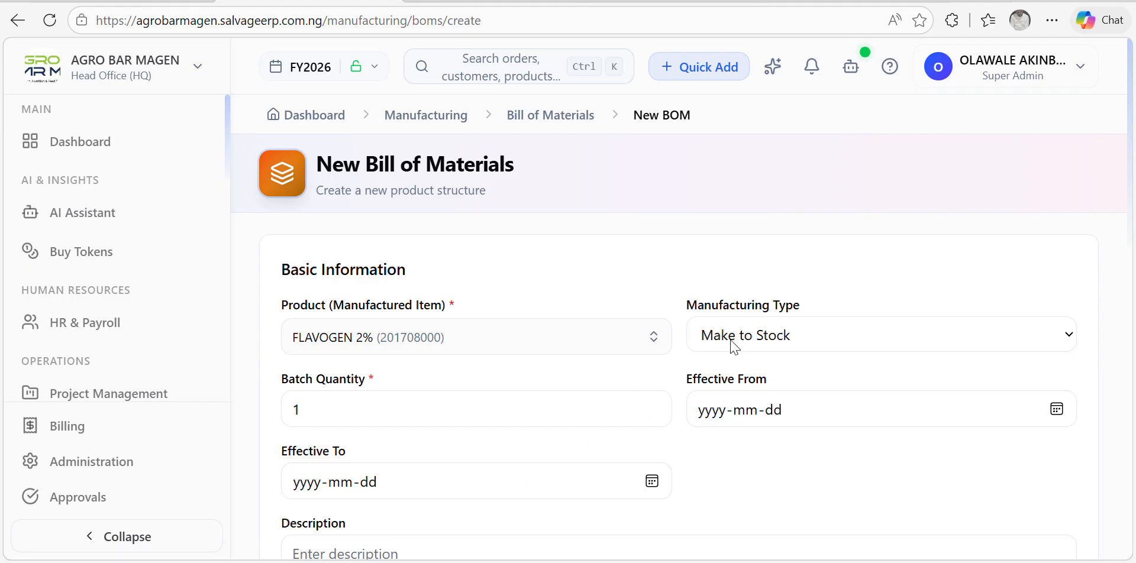
pyautogui.click(802, 343)
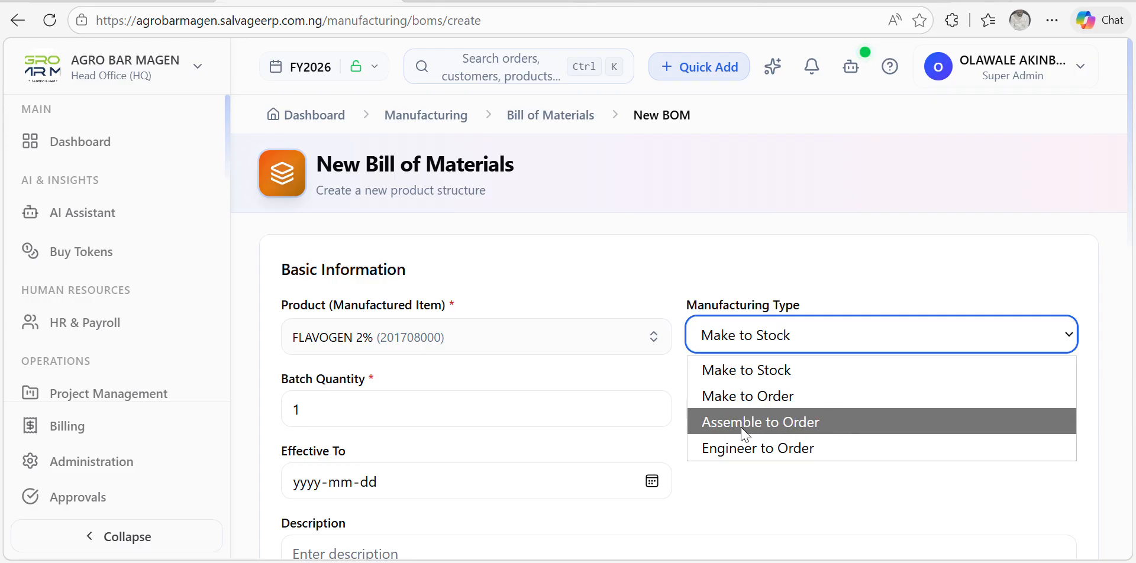
pyautogui.click(774, 378)
pyautogui.click(375, 404)
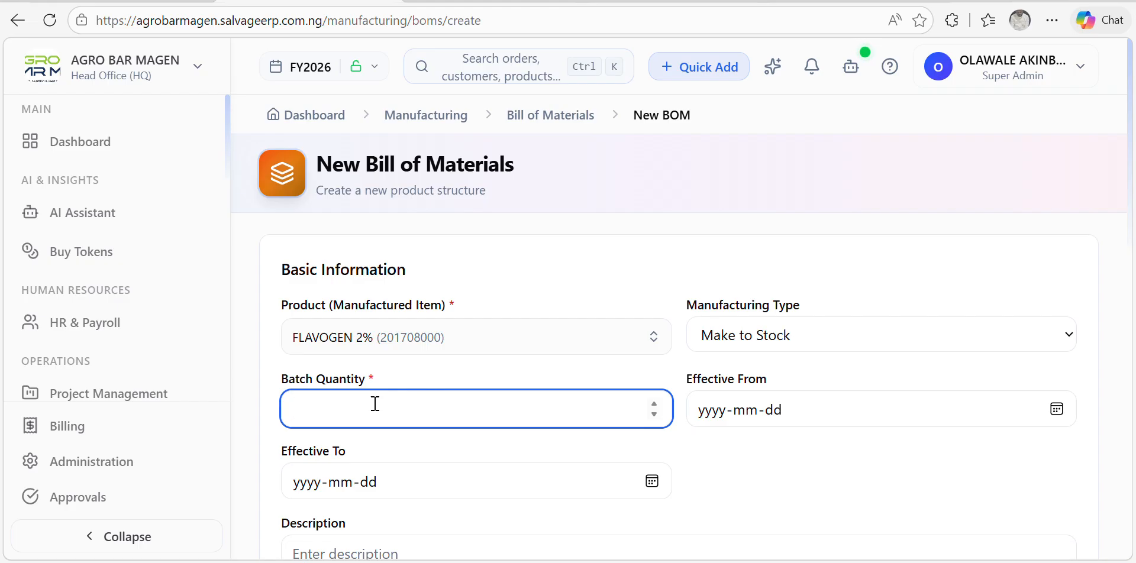
pyautogui.write('500')
# Step: Set the BOM's effective dates from 30 March 2026 to 30 April 2026
pyautogui.click(1057, 410)
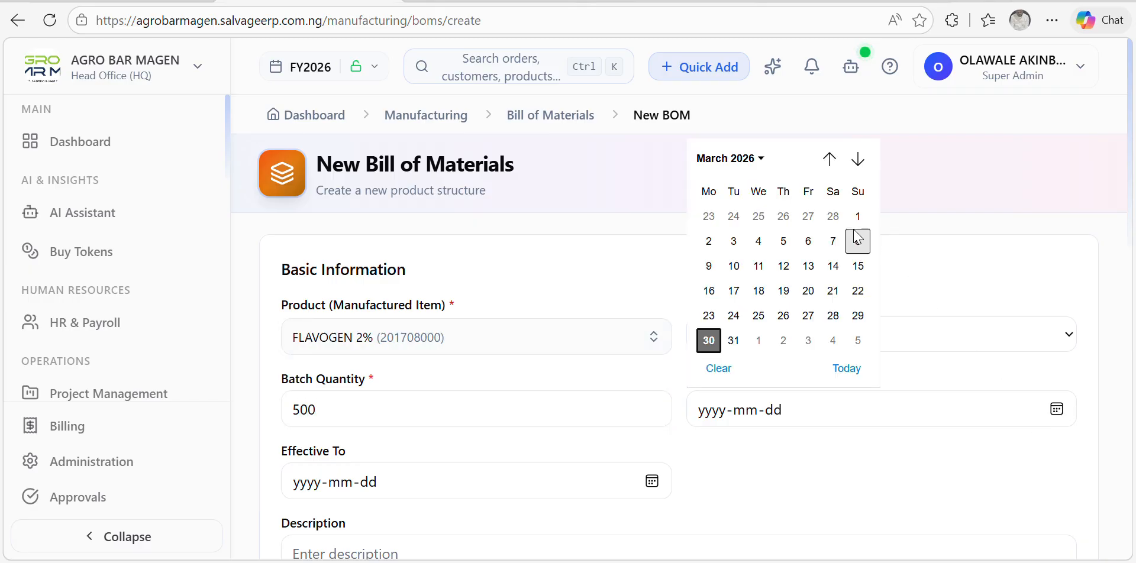
pyautogui.click(709, 340)
pyautogui.scroll(-5, 665, 395)
pyautogui.scroll(6, 635, 385)
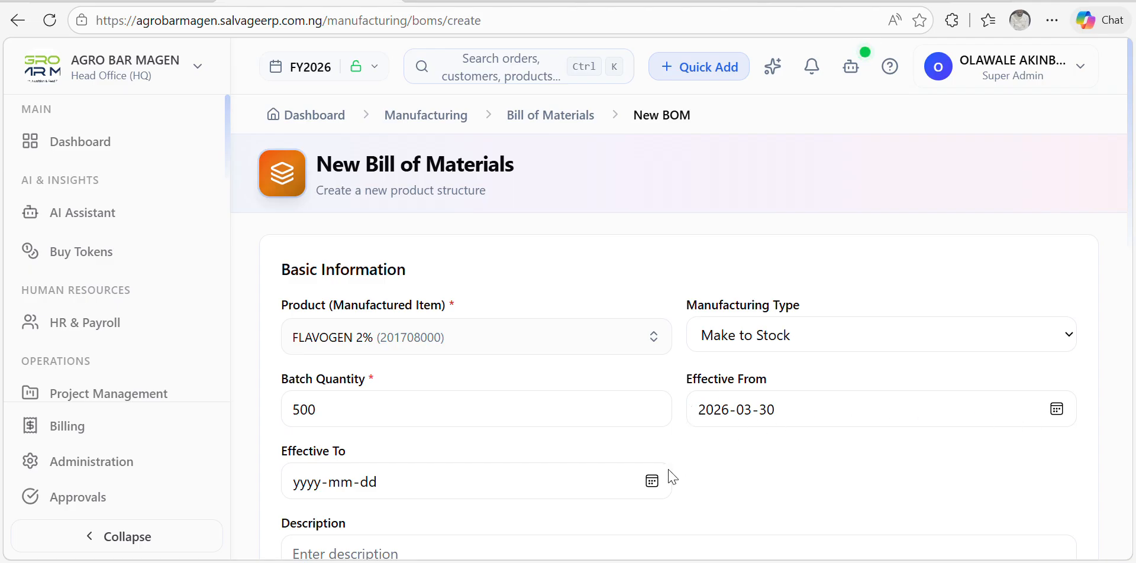
pyautogui.click(652, 481)
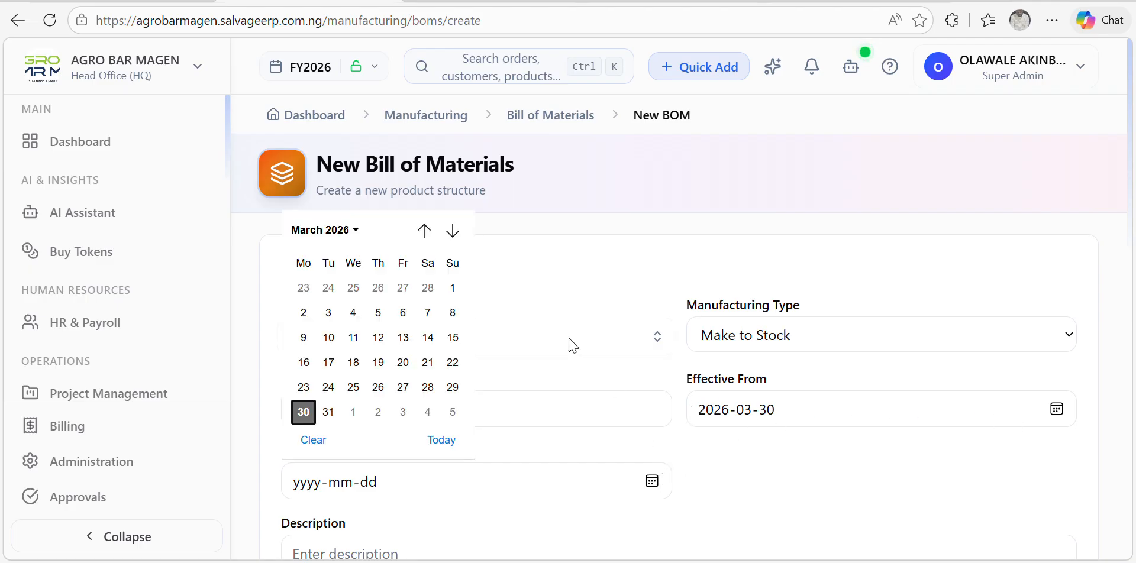
pyautogui.click(453, 231)
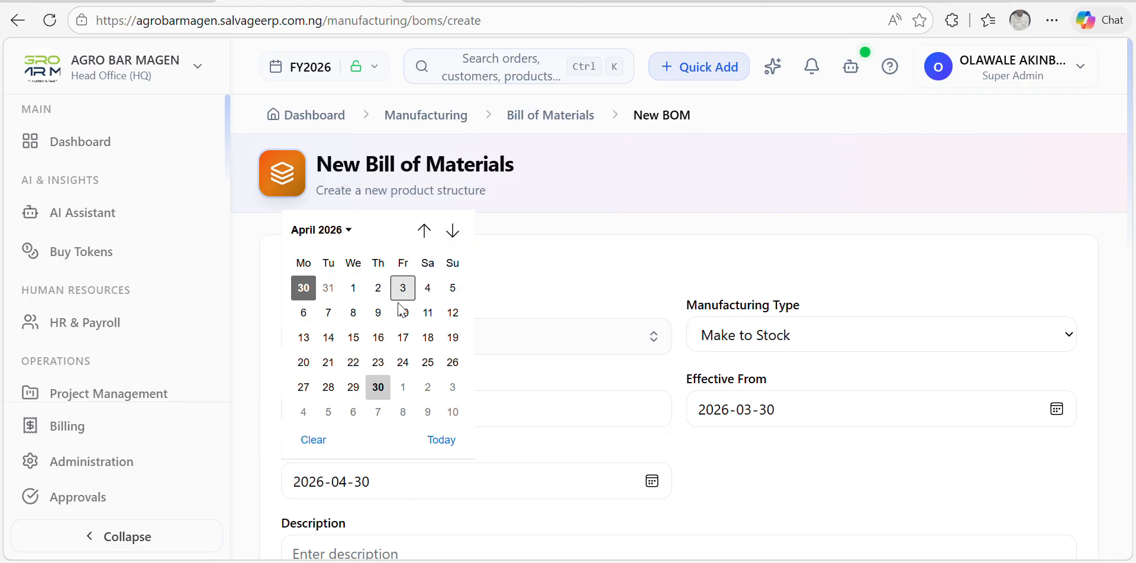
pyautogui.click(378, 387)
pyautogui.scroll(-6, 494, 426)
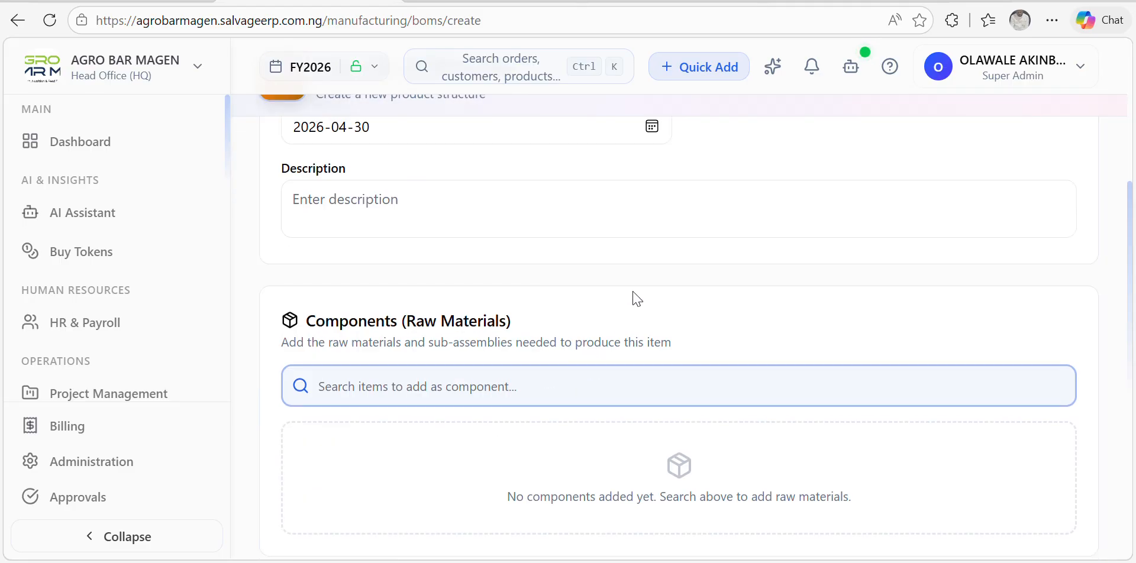
pyautogui.scroll(5, 635, 296)
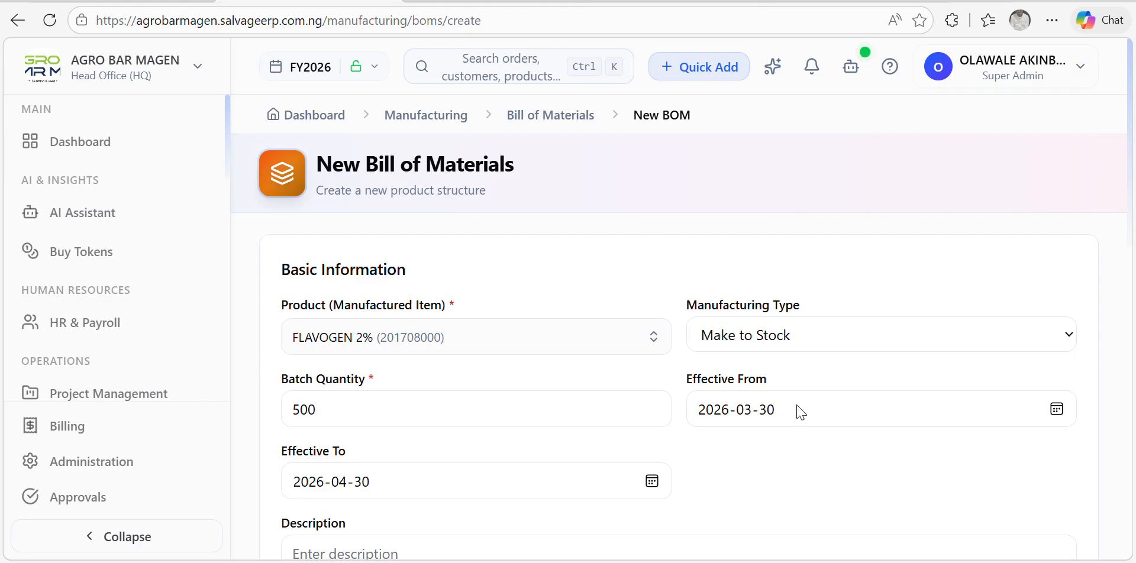
pyautogui.scroll(-5, 828, 345)
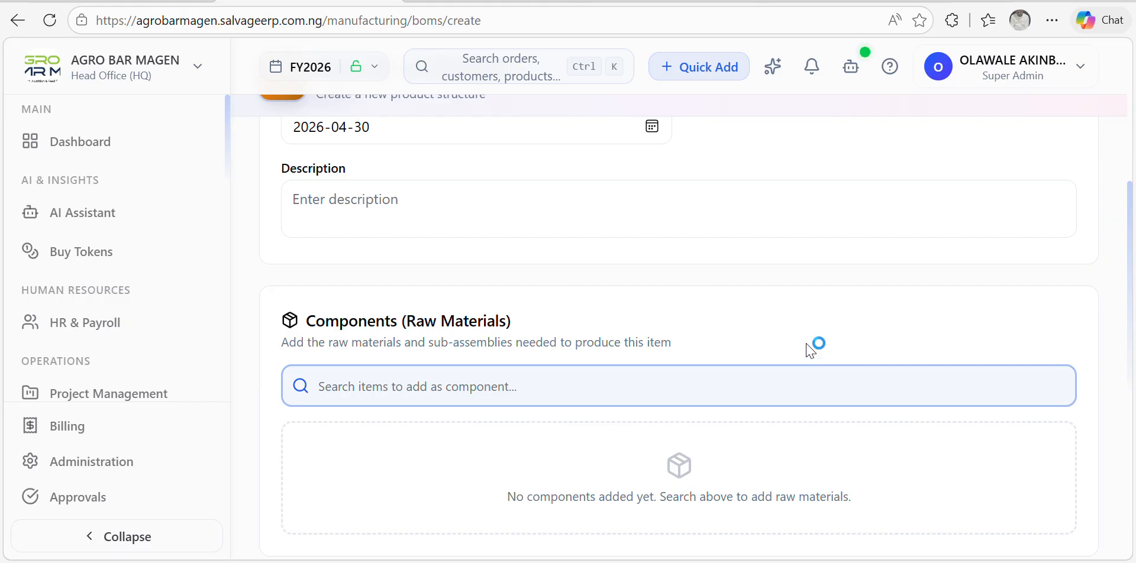
pyautogui.scroll(5, 807, 352)
pyautogui.scroll(-5, 798, 340)
# Step: Add BAMBERMYCIN 8% (FLAVOPHOSPHOLIPOL) as the first component with quantity 125
pyautogui.click(438, 374)
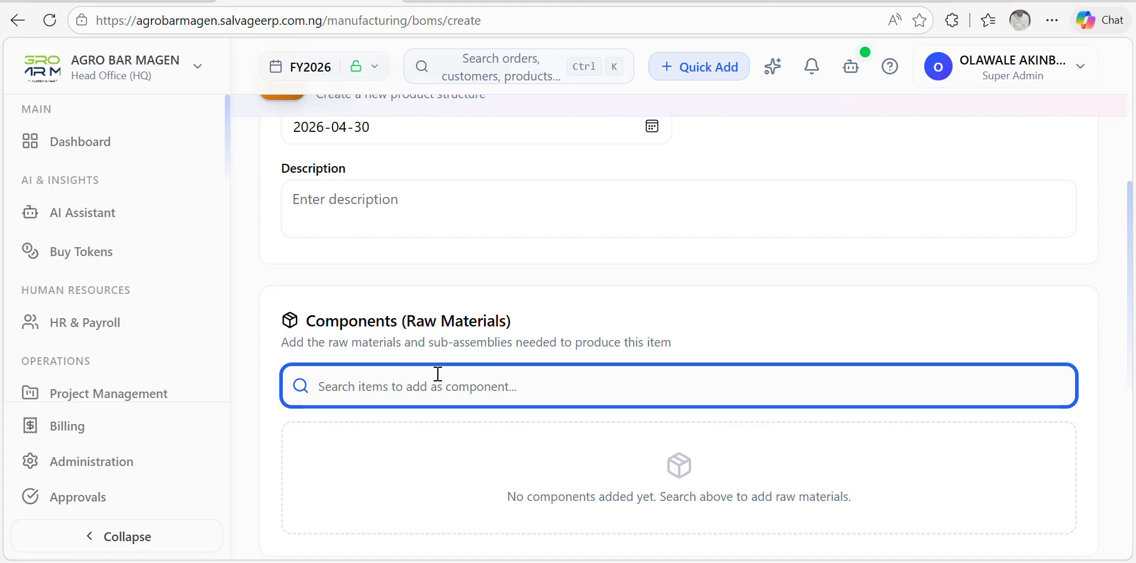
pyautogui.write('BA')
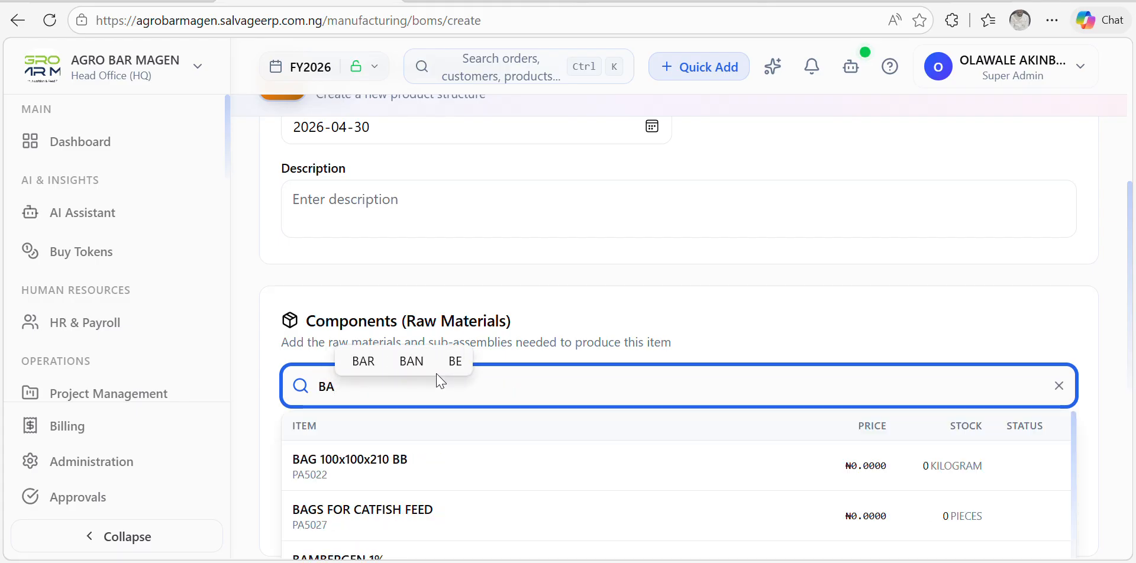
pyautogui.write('M')
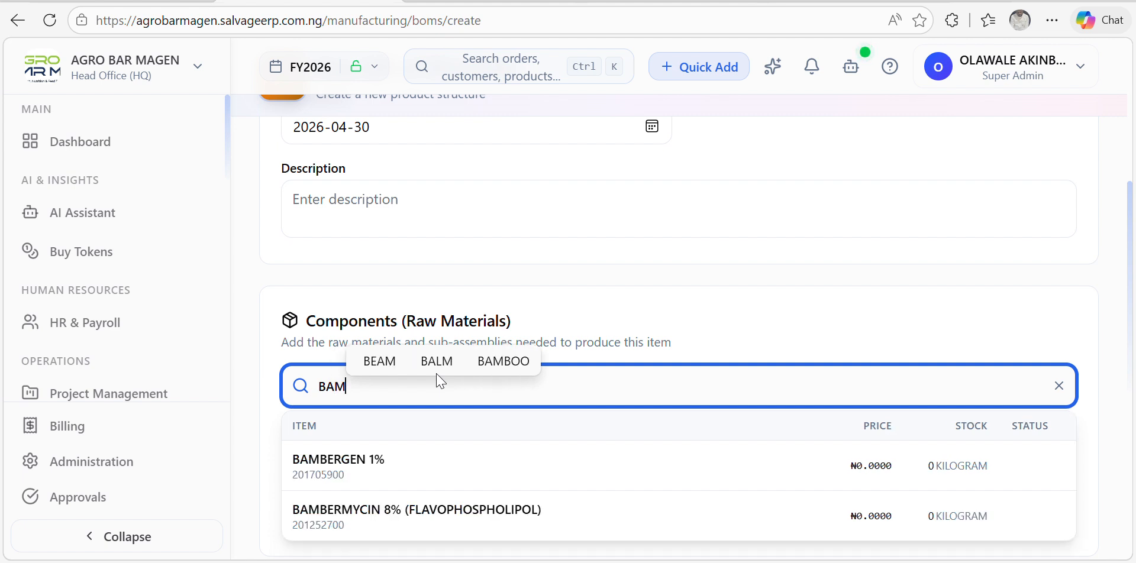
pyautogui.click(418, 523)
pyautogui.scroll(-4, 547, 331)
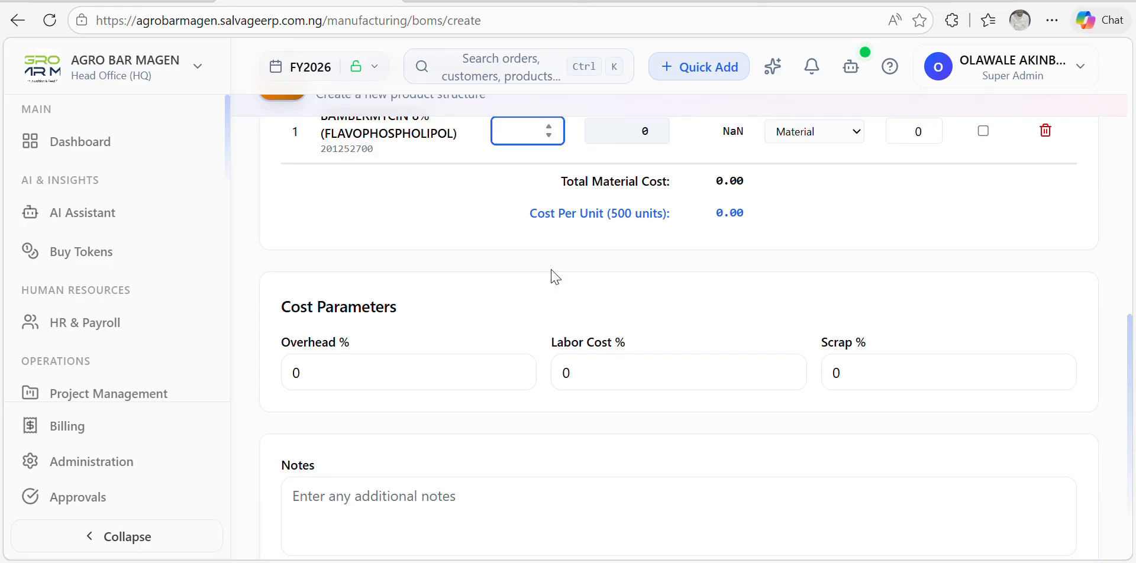
pyautogui.write('2500')
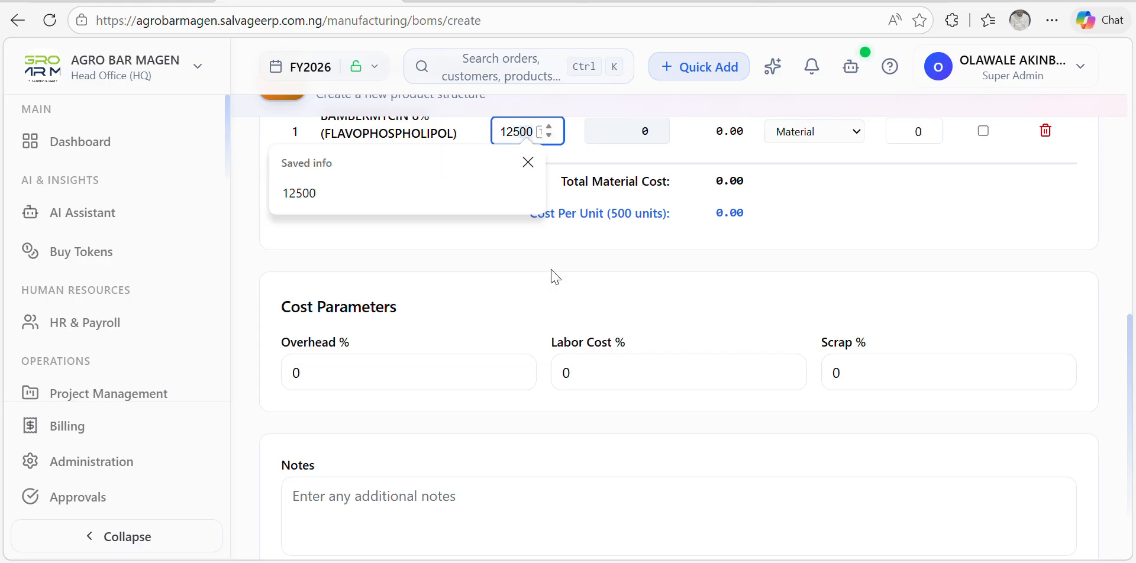
pyautogui.press('BackSpace')
pyautogui.press('BackSpace')
pyautogui.scroll(5, 545, 281)
pyautogui.press('Tab')
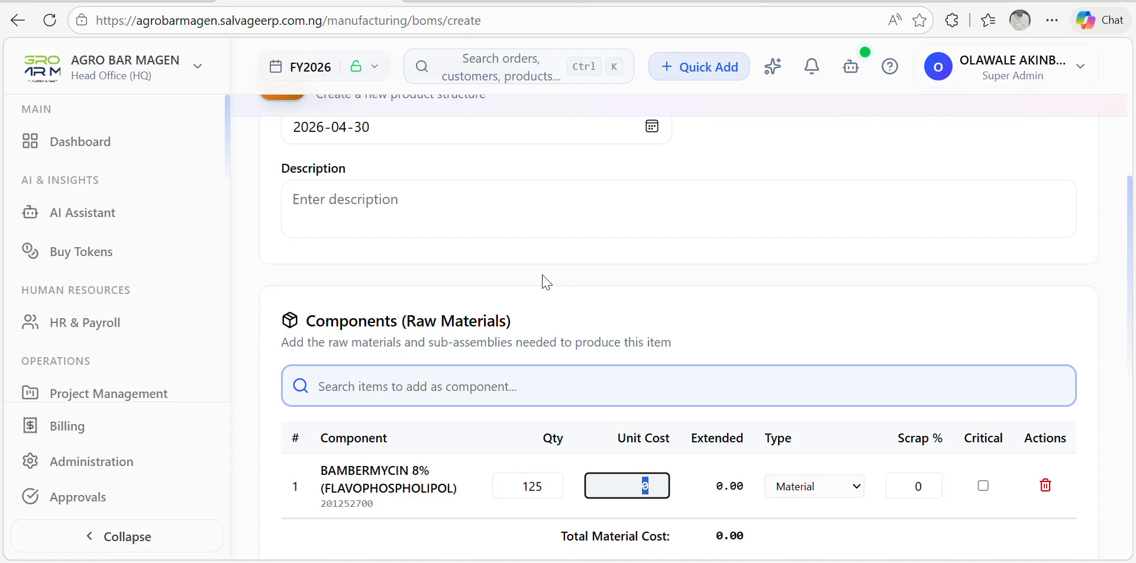
pyautogui.click(462, 371)
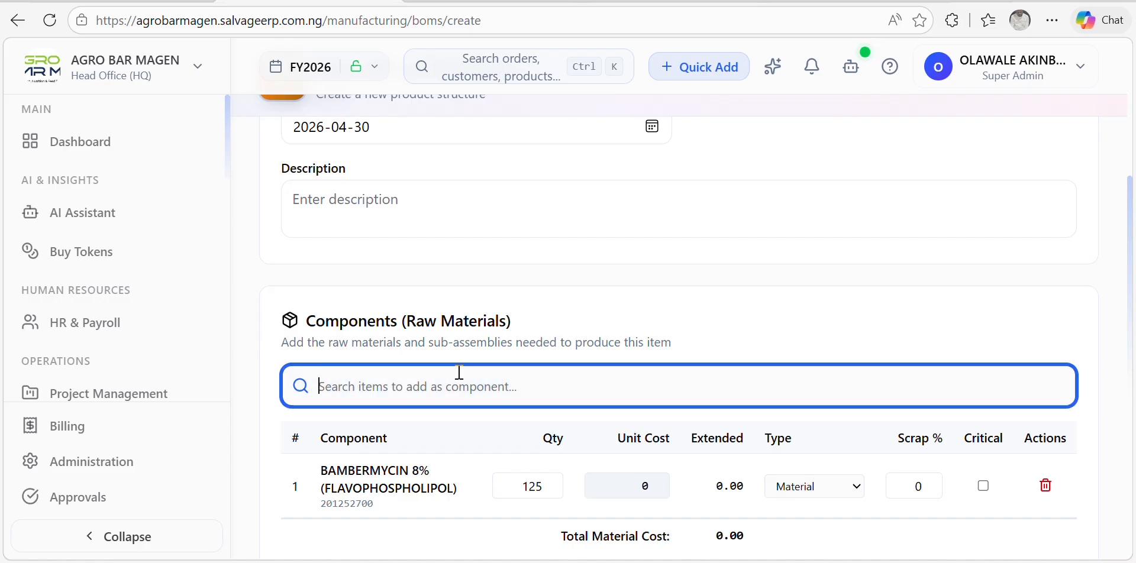
# Step: Add LIMESTONE 38% as the second component with quantity 372.5
pyautogui.write('LIME')
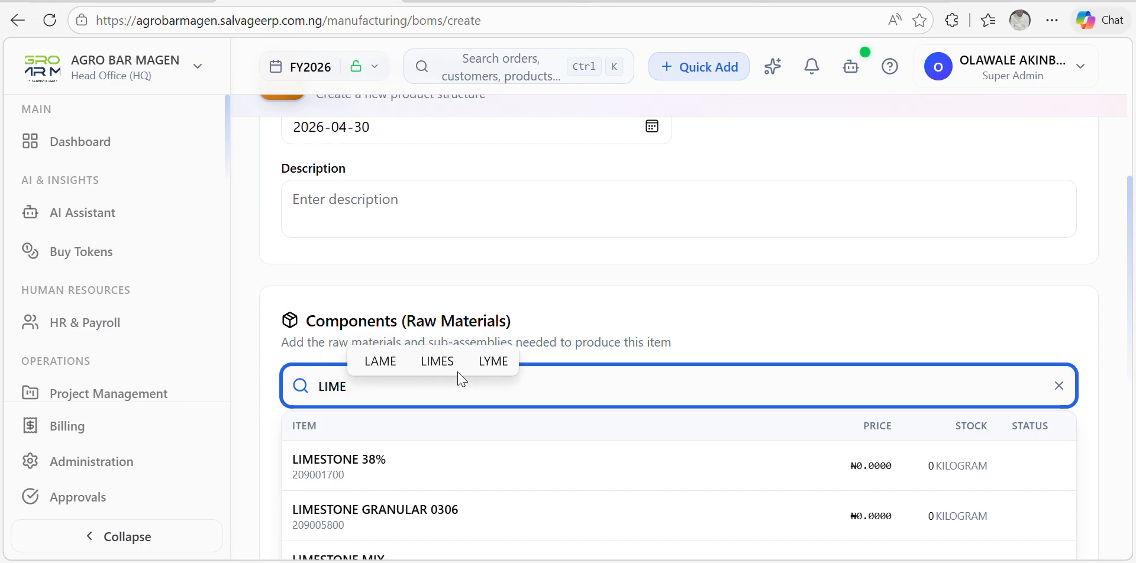
pyautogui.click(385, 464)
pyautogui.scroll(-5, 485, 402)
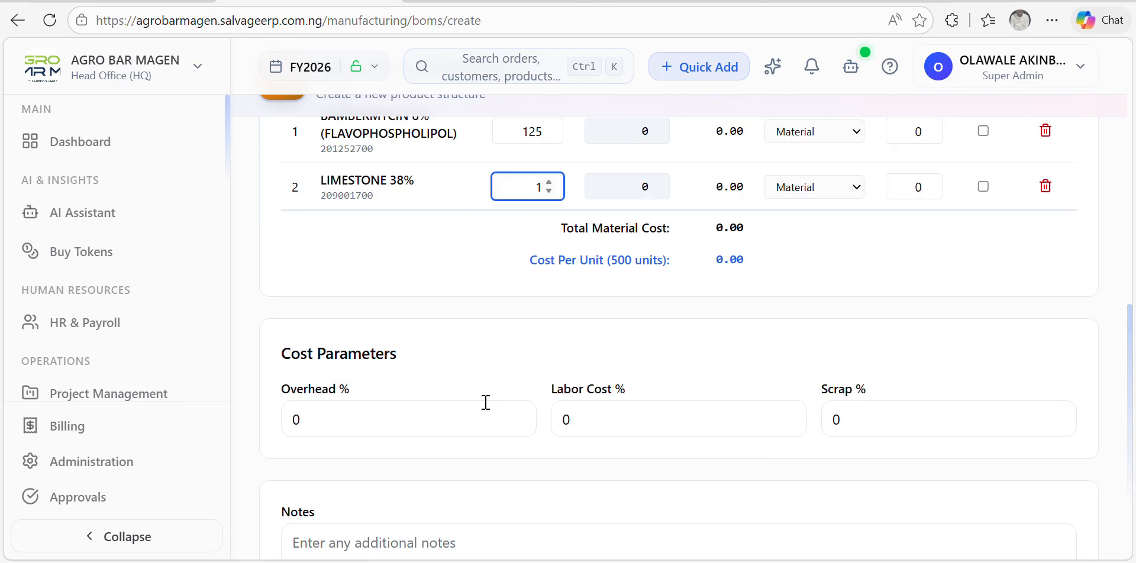
pyautogui.press('BackSpace')
pyautogui.write('372.5')
pyautogui.scroll(6, 489, 363)
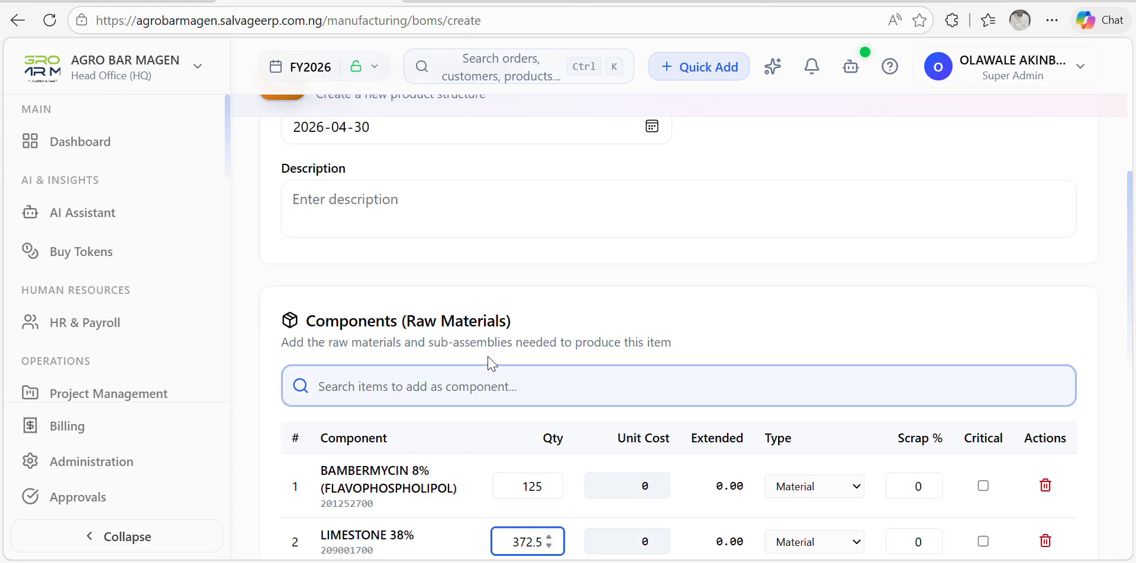
# Step: Add SOY OIL as the third component with quantity 2.5
pyautogui.click(469, 379)
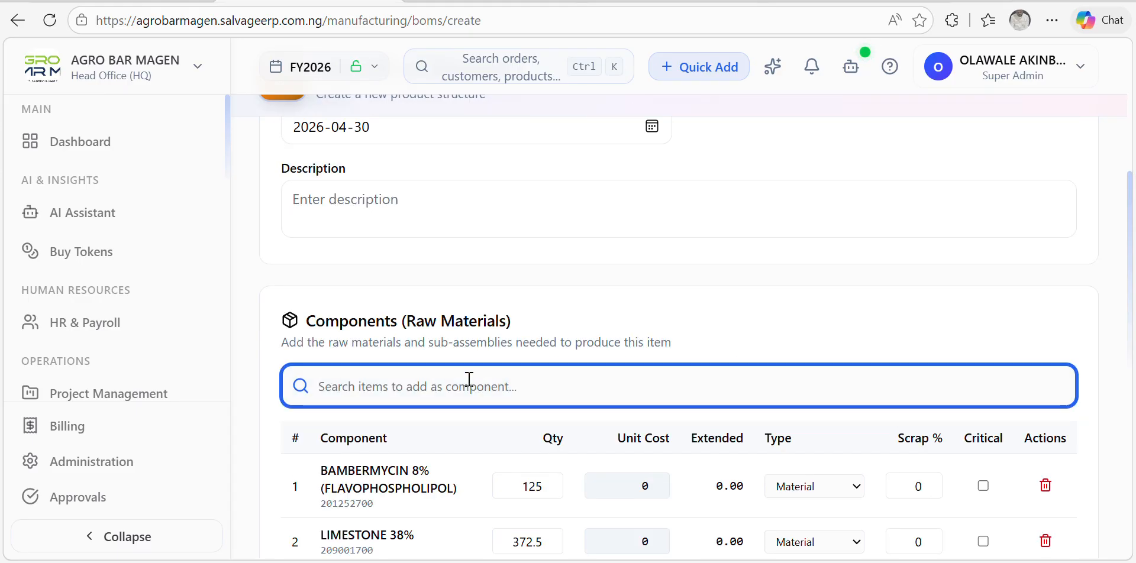
pyautogui.write('SOY')
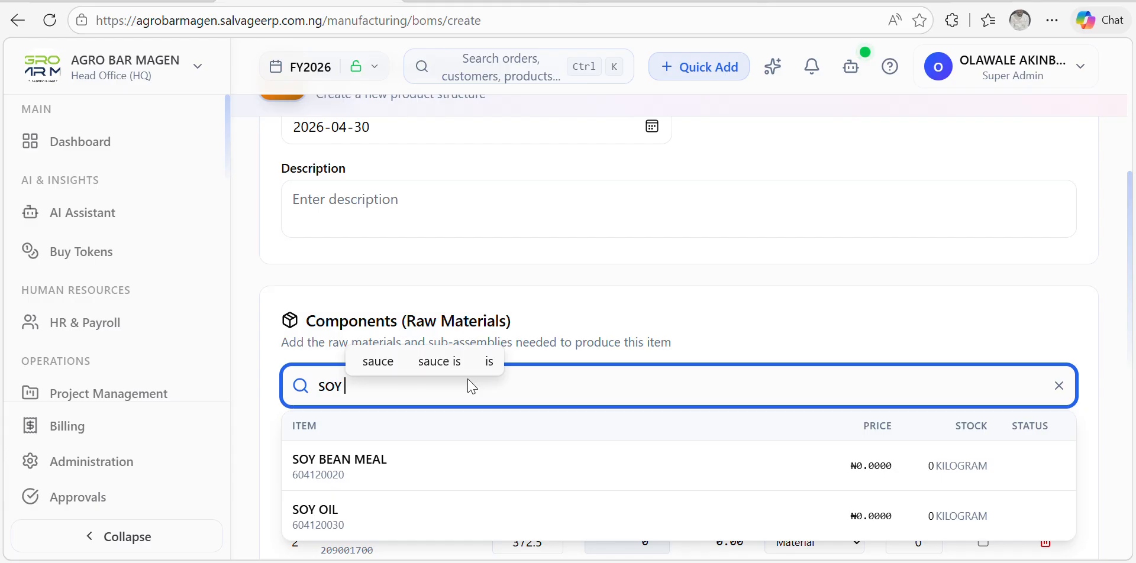
pyautogui.write(' O')
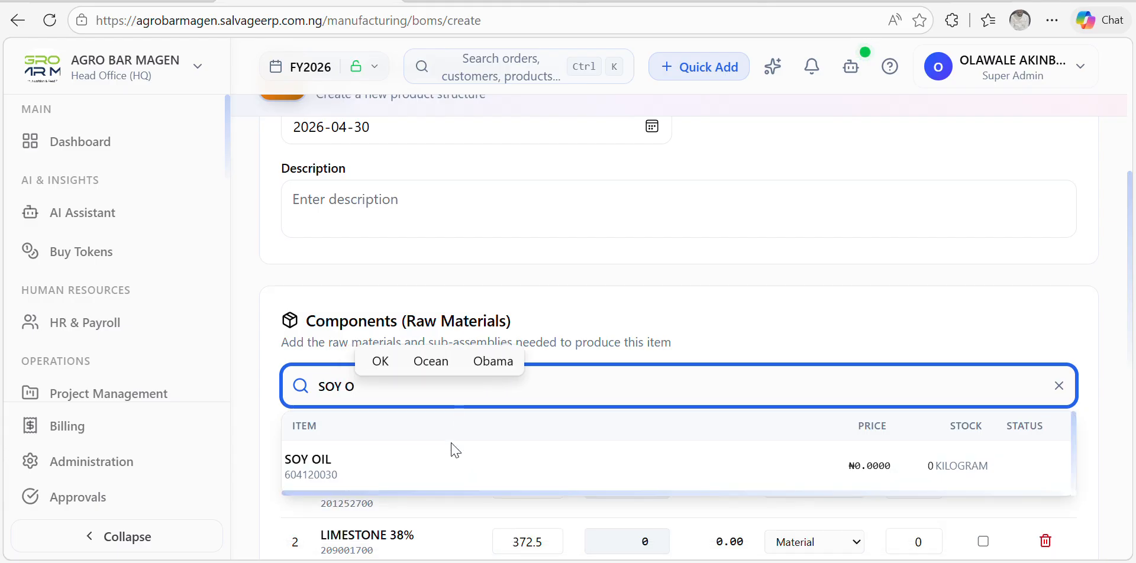
pyautogui.click(414, 462)
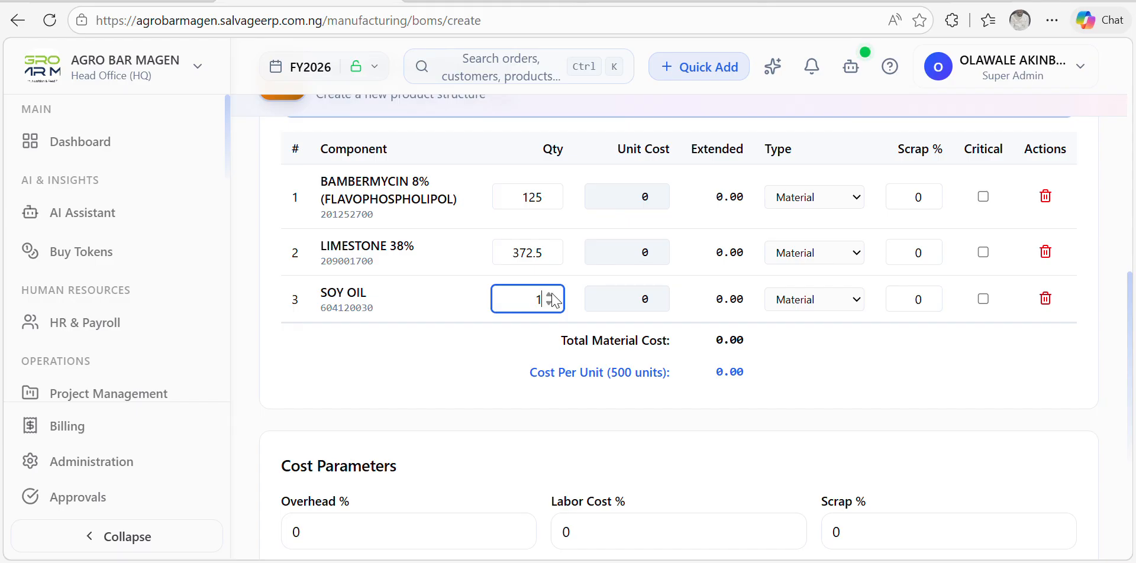
pyautogui.press('BackSpace')
pyautogui.write('2.5')
pyautogui.press('Tab')
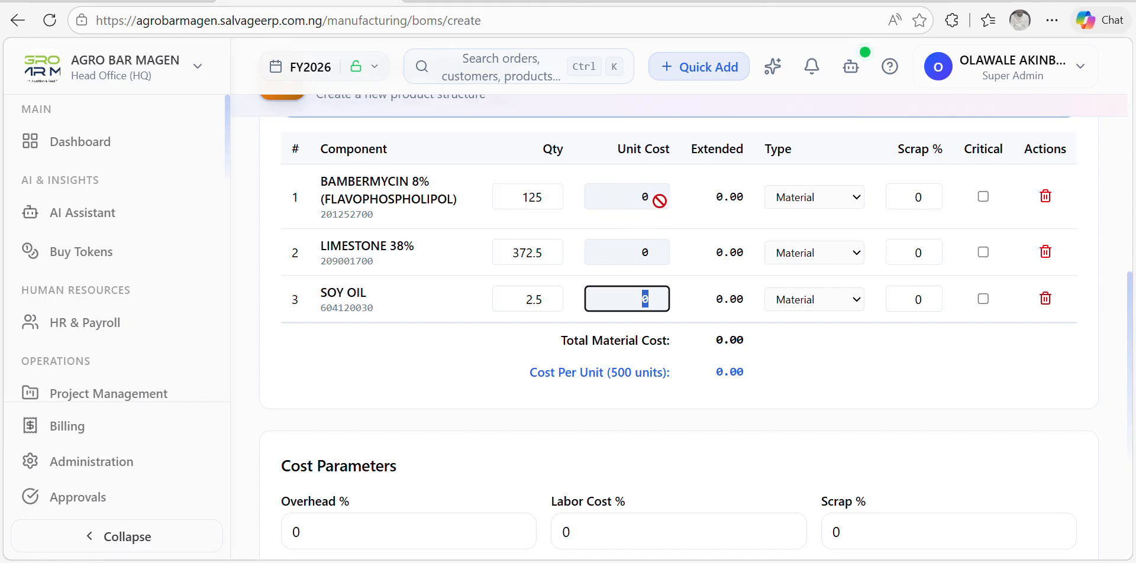
pyautogui.scroll(5, 863, 331)
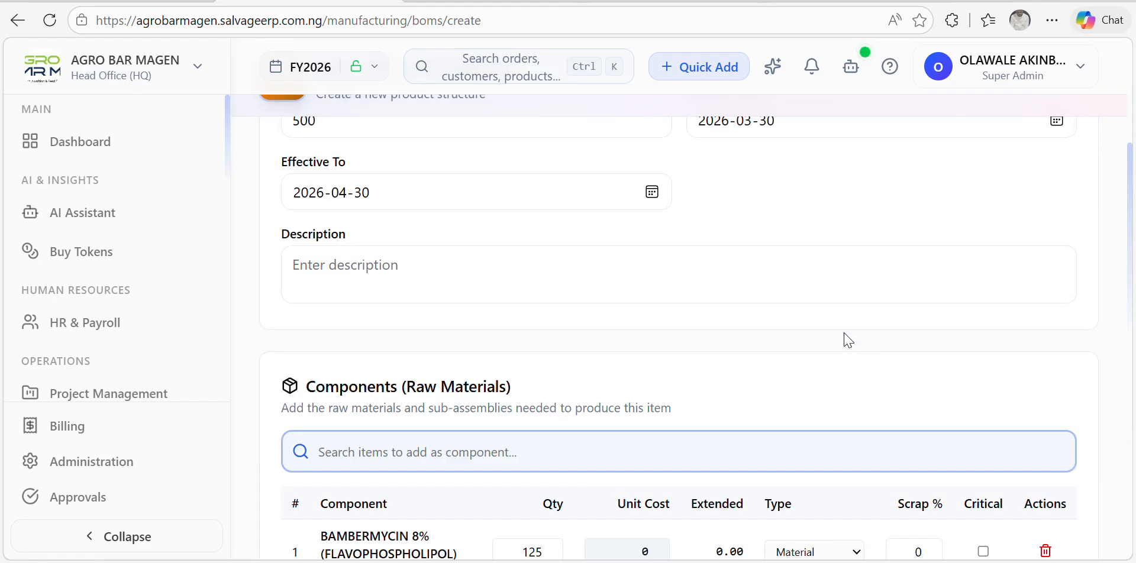
pyautogui.scroll(-5, 848, 340)
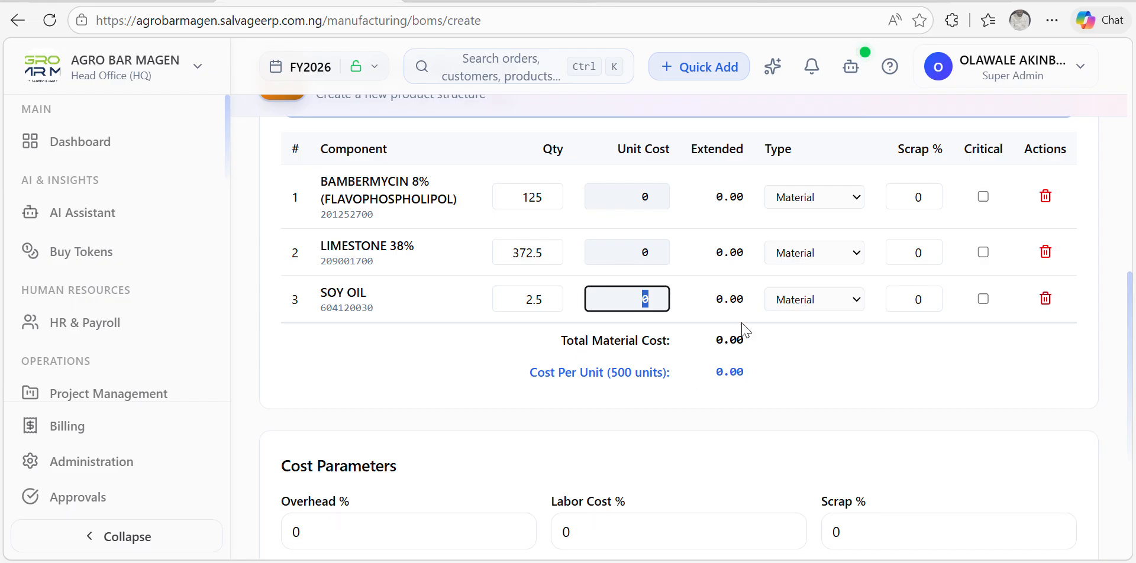
pyautogui.scroll(-5, 739, 343)
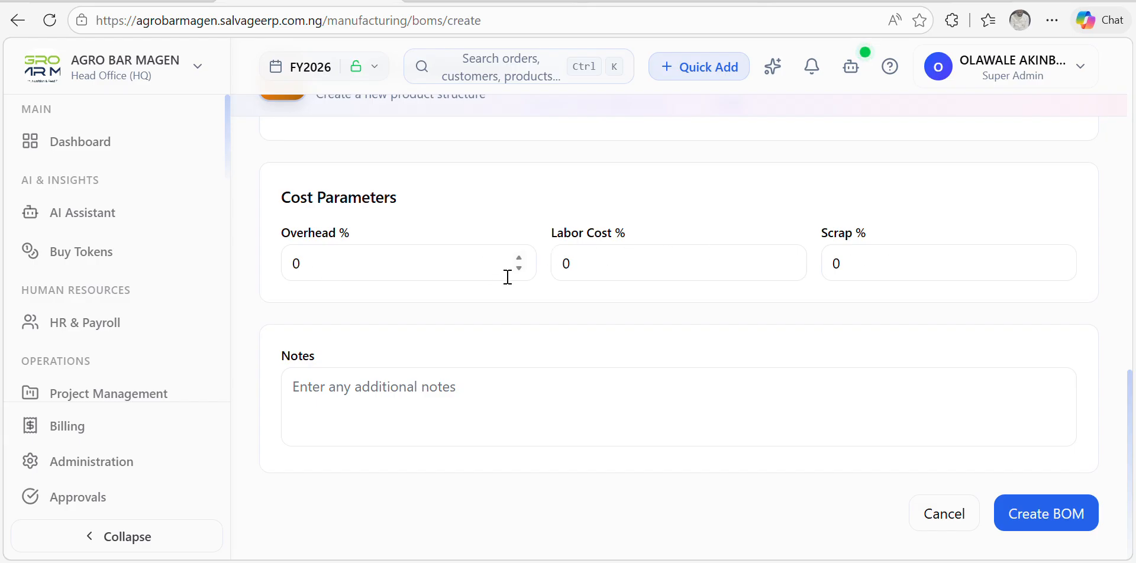
pyautogui.scroll(5, 804, 264)
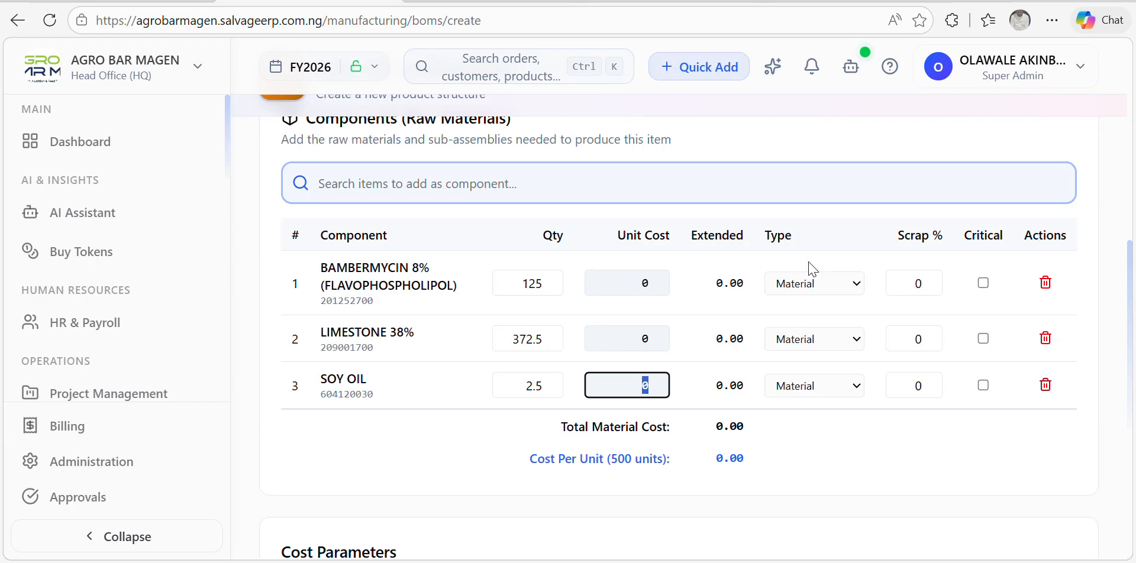
pyautogui.scroll(-5, 761, 327)
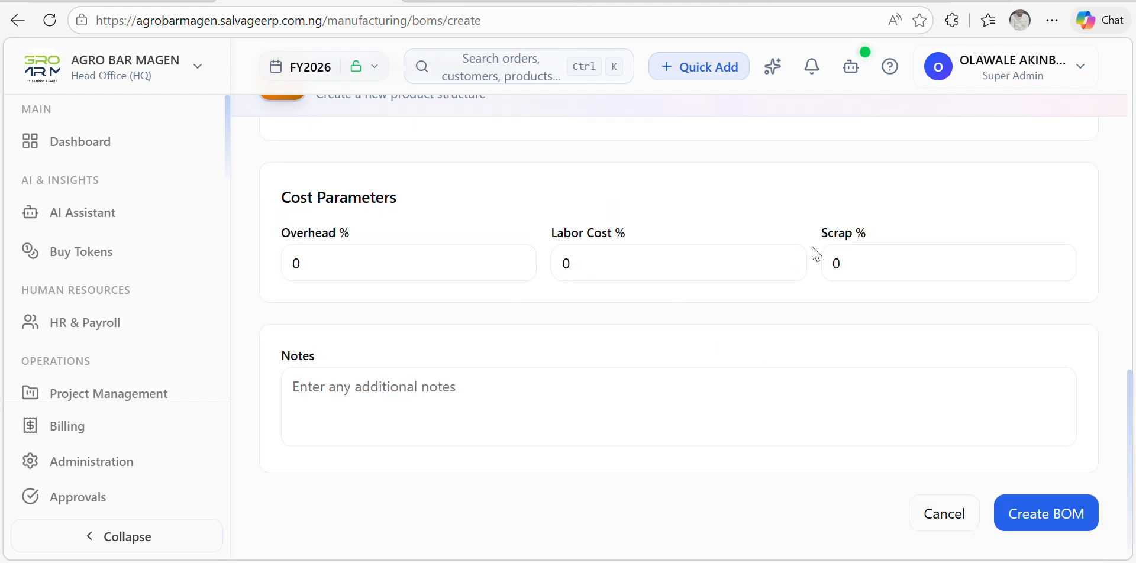
pyautogui.scroll(5, 806, 251)
pyautogui.scroll(-5, 779, 299)
pyautogui.scroll(5, 793, 274)
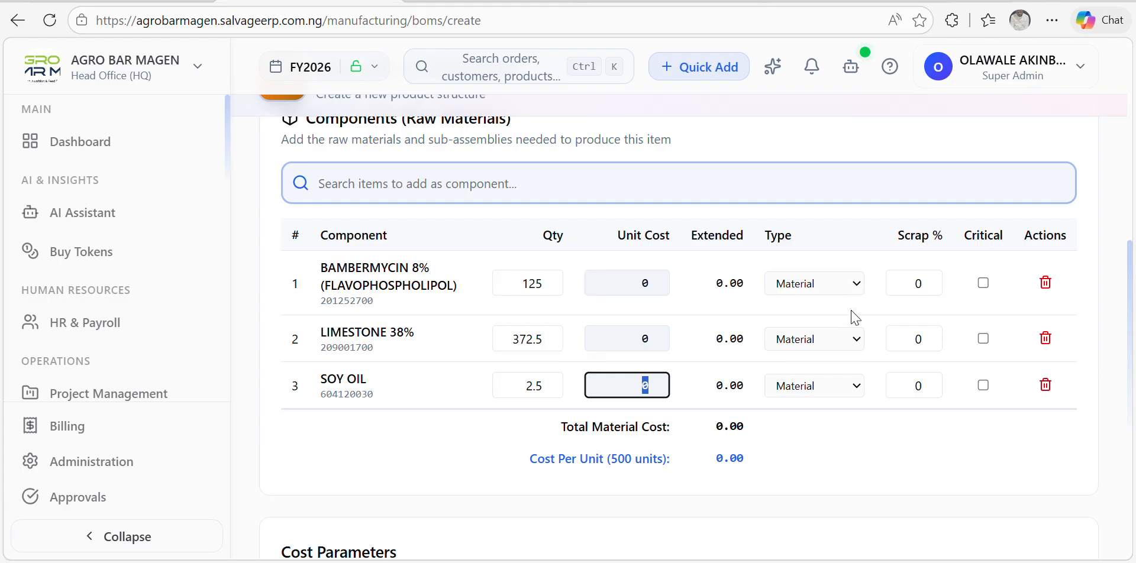
# Step: Keep BAMBERMYCIN's type as Material and flag BAMBERMYCIN, LIMESTONE and SOY OIL as critical
pyautogui.click(858, 294)
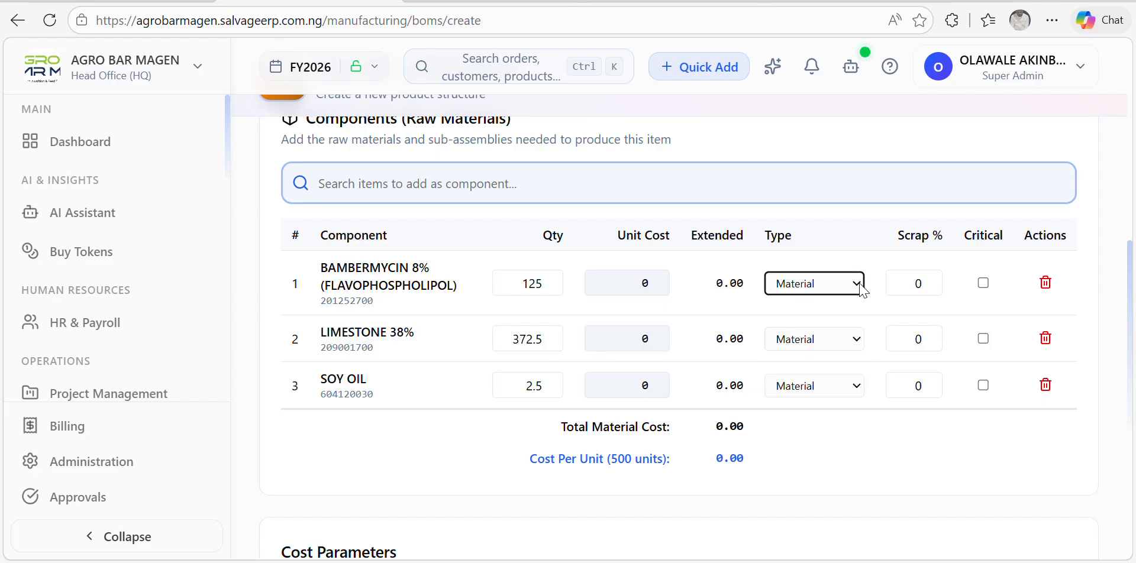
pyautogui.click(860, 285)
pyautogui.click(983, 283)
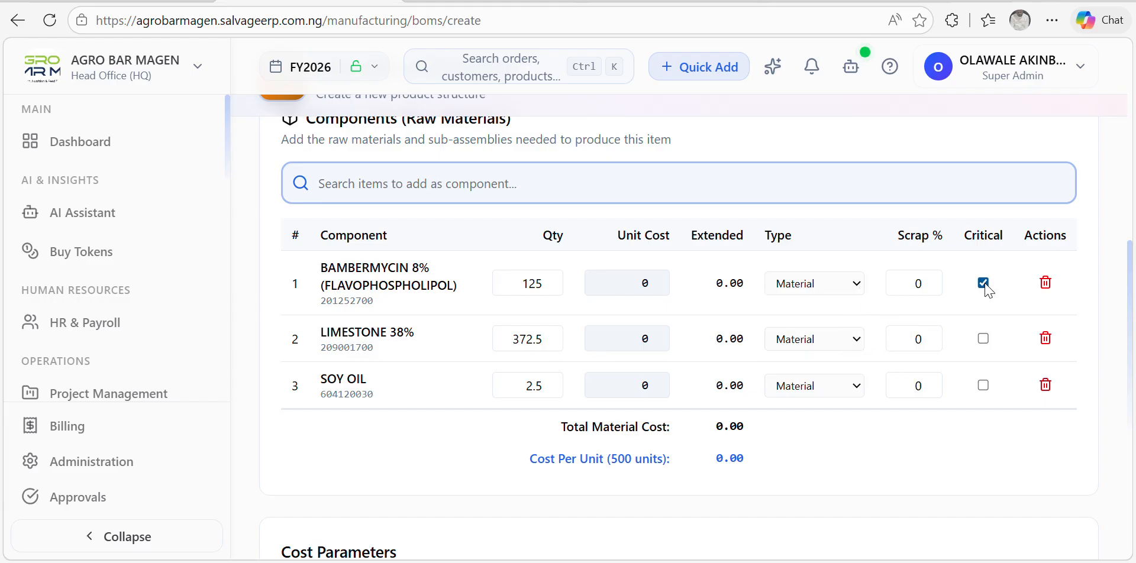
pyautogui.click(984, 338)
pyautogui.click(982, 385)
pyautogui.scroll(-6, 933, 379)
pyautogui.scroll(6, 893, 372)
pyautogui.scroll(-6, 579, 349)
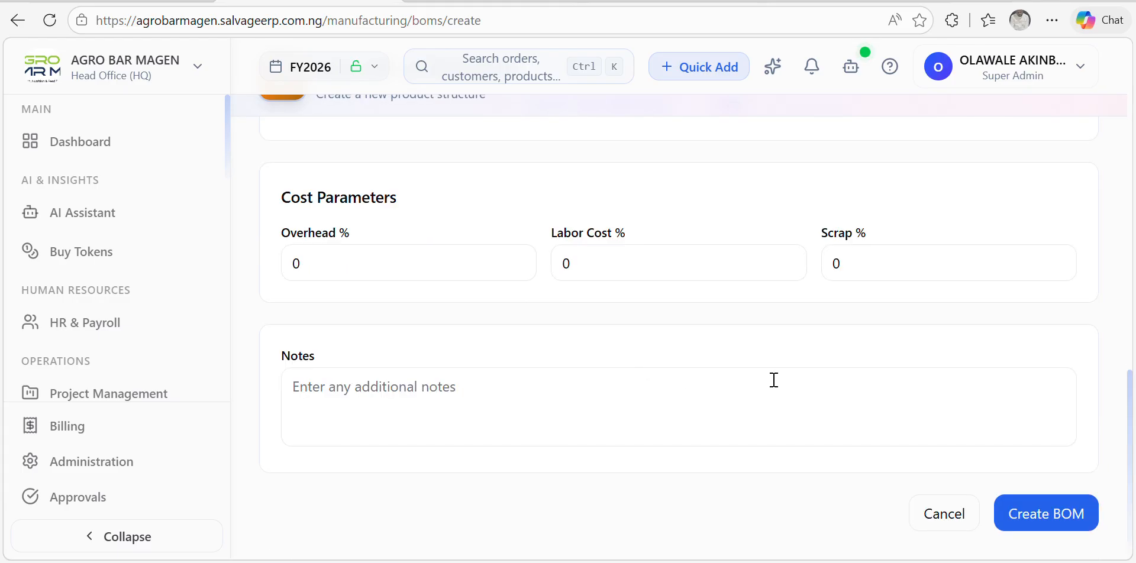
# Step: Save the FLAVOGEN 2% BOM with Create BOM, listed as BOM-201708000 in Draft
pyautogui.click(1033, 518)
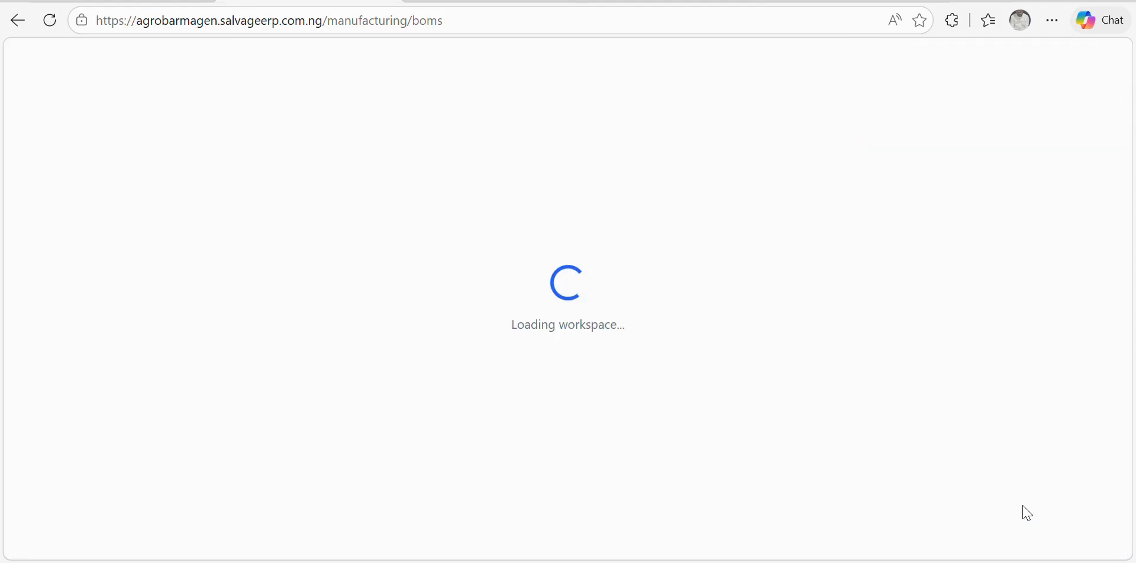
pyautogui.scroll(-2, 802, 408)
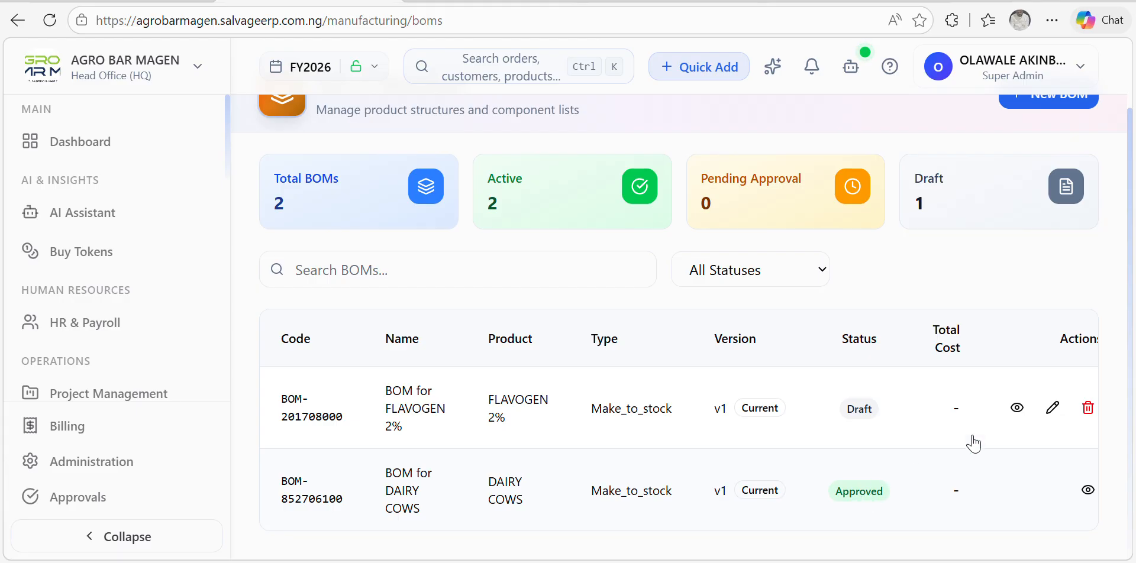
# Step: Submit BOM-201708000 for approval from its Approval tab, then return to the list
pyautogui.click(1016, 408)
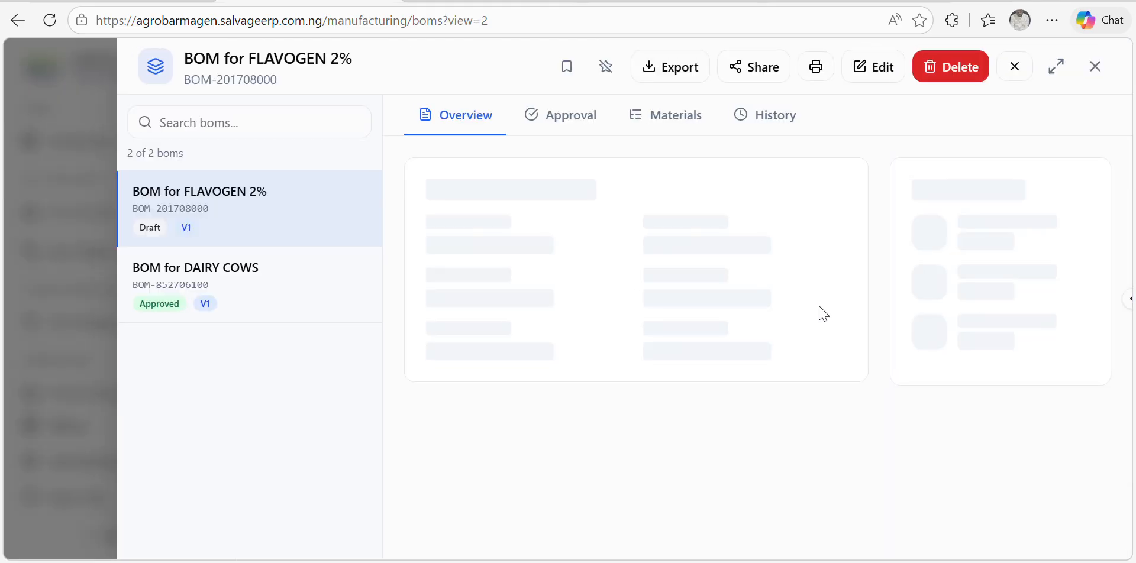
pyautogui.click(580, 123)
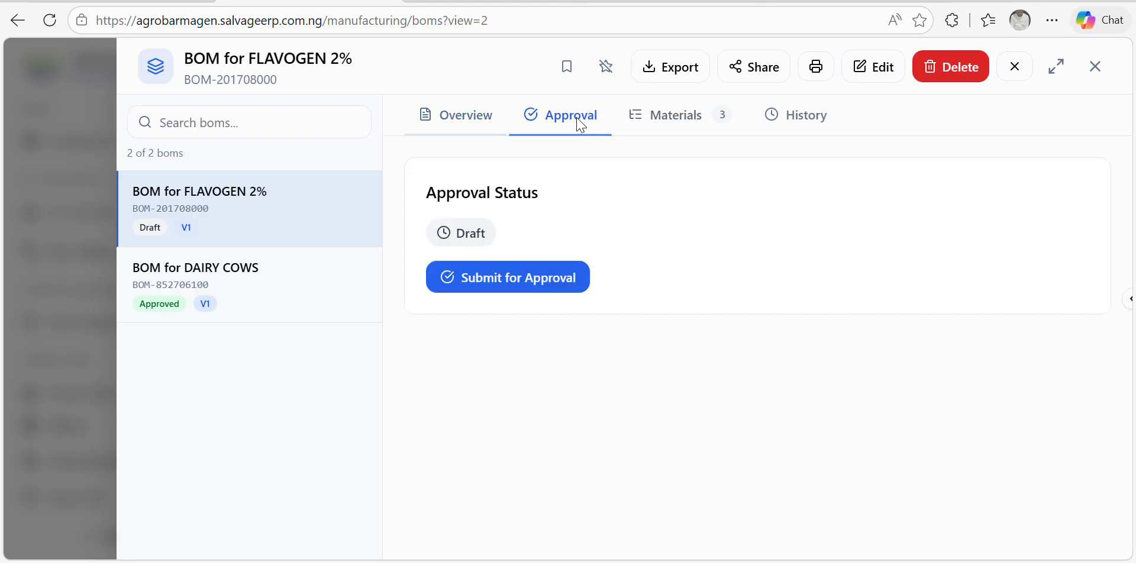
pyautogui.click(500, 278)
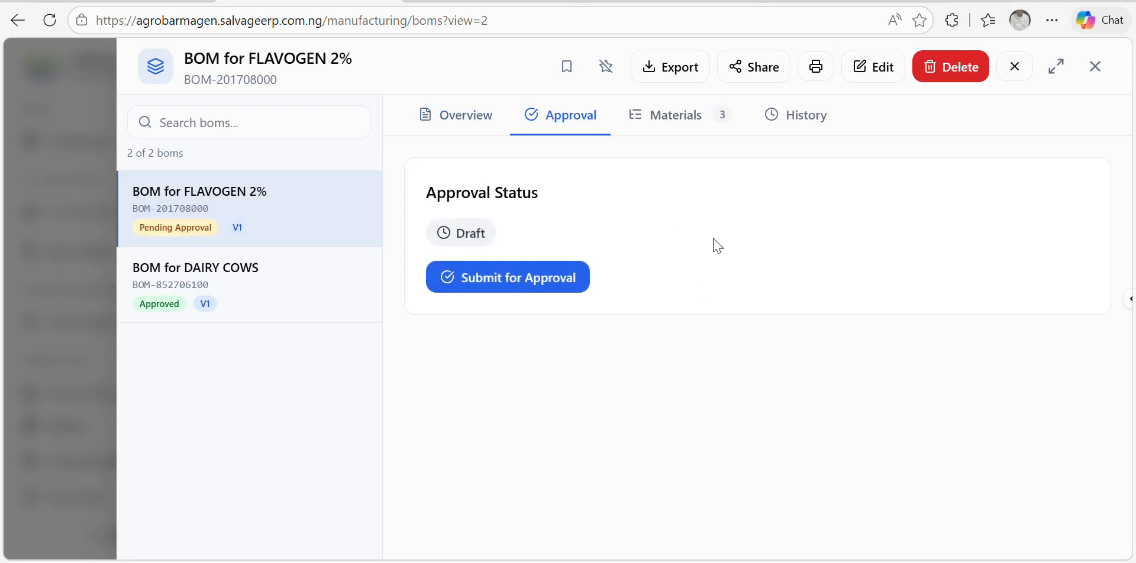
pyautogui.click(1094, 67)
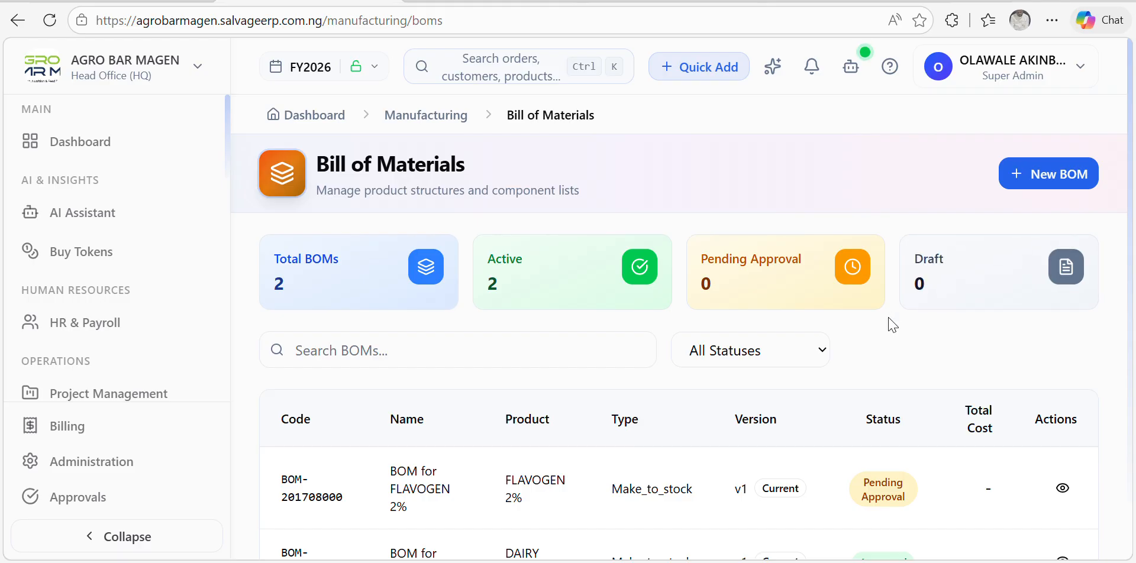
pyautogui.scroll(-1, 892, 324)
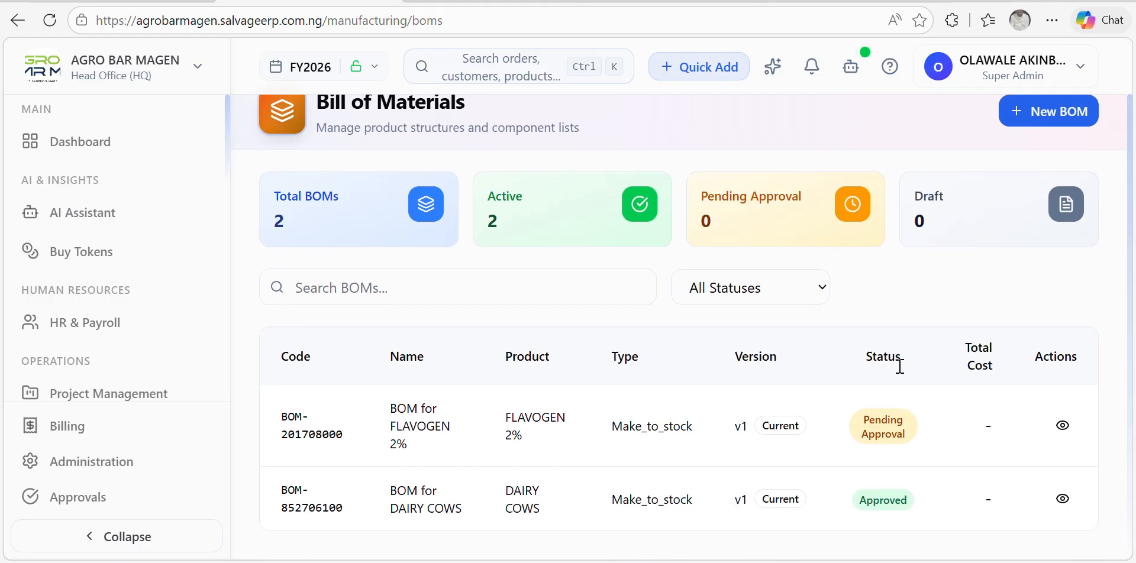
# Step: Approve BOM-201708000 with the comment 'OK', then return to the BOM list
pyautogui.click(1063, 426)
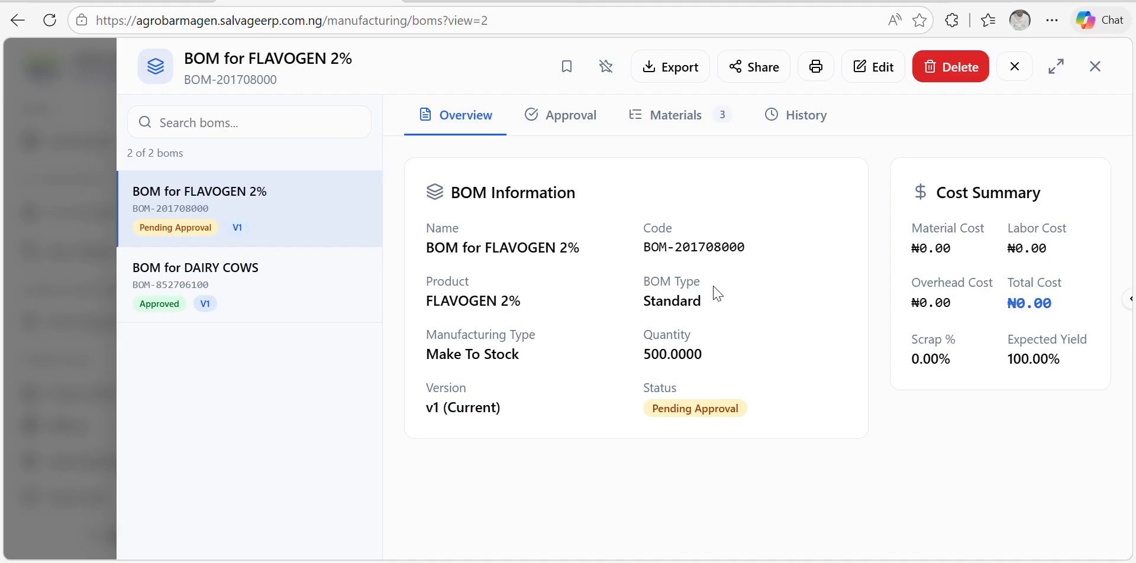
pyautogui.click(559, 115)
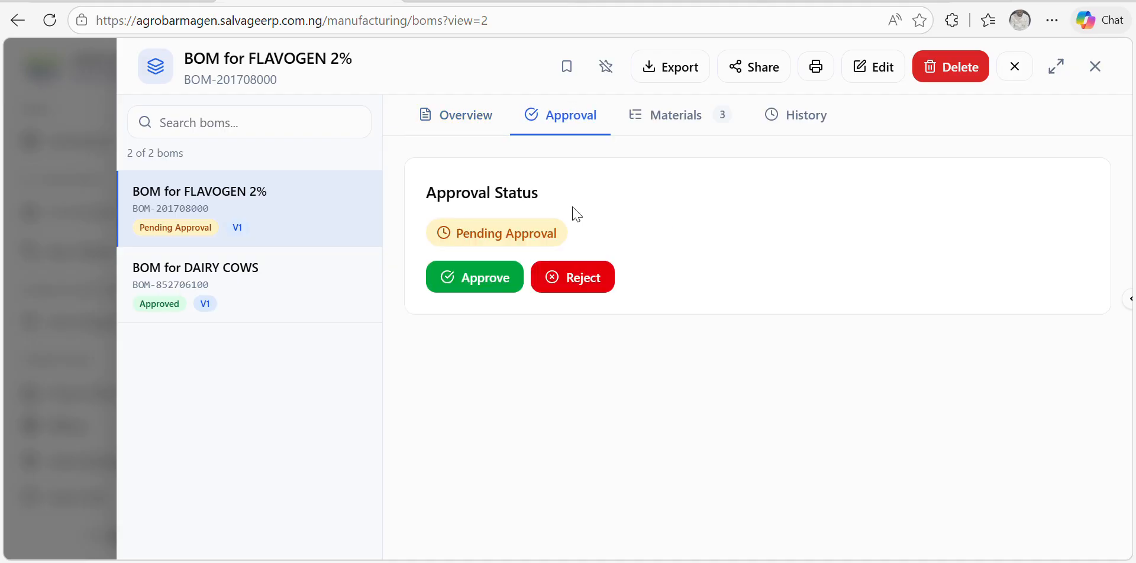
pyautogui.click(473, 279)
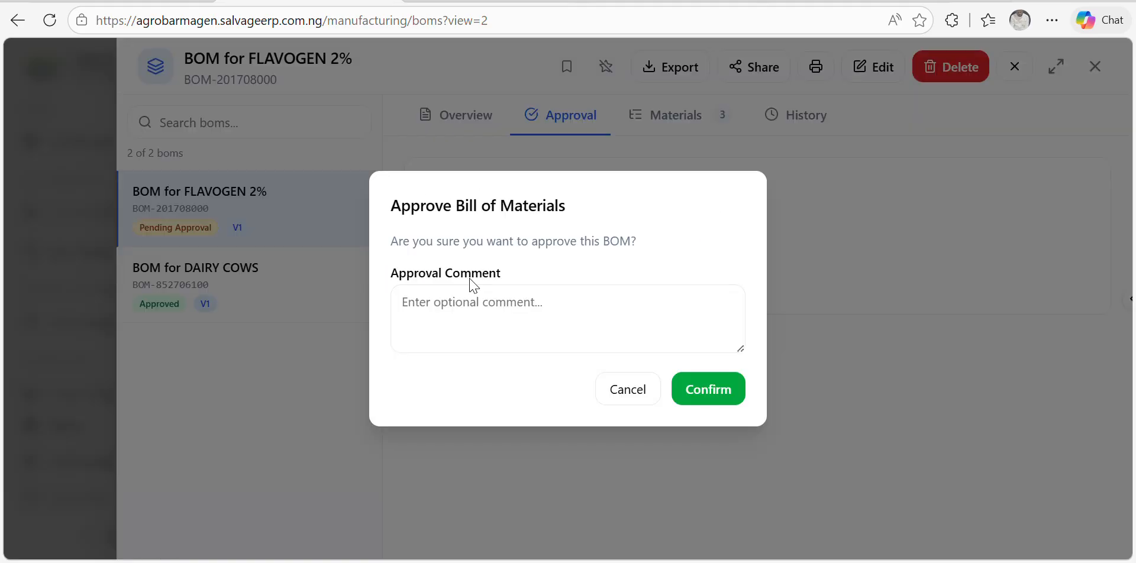
pyautogui.click(534, 319)
pyautogui.write('OK')
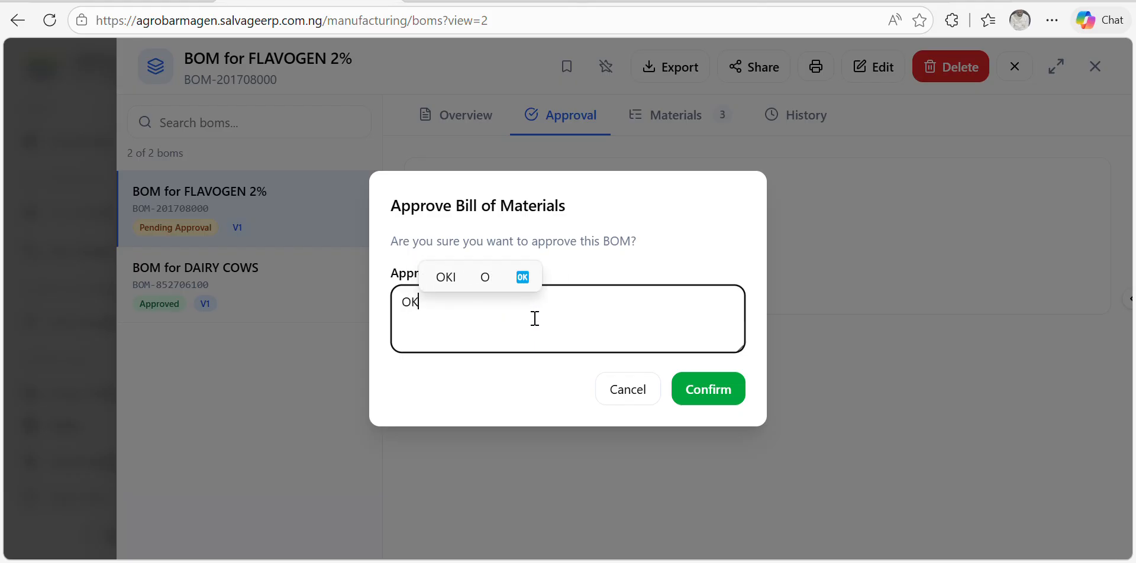
pyautogui.click(708, 389)
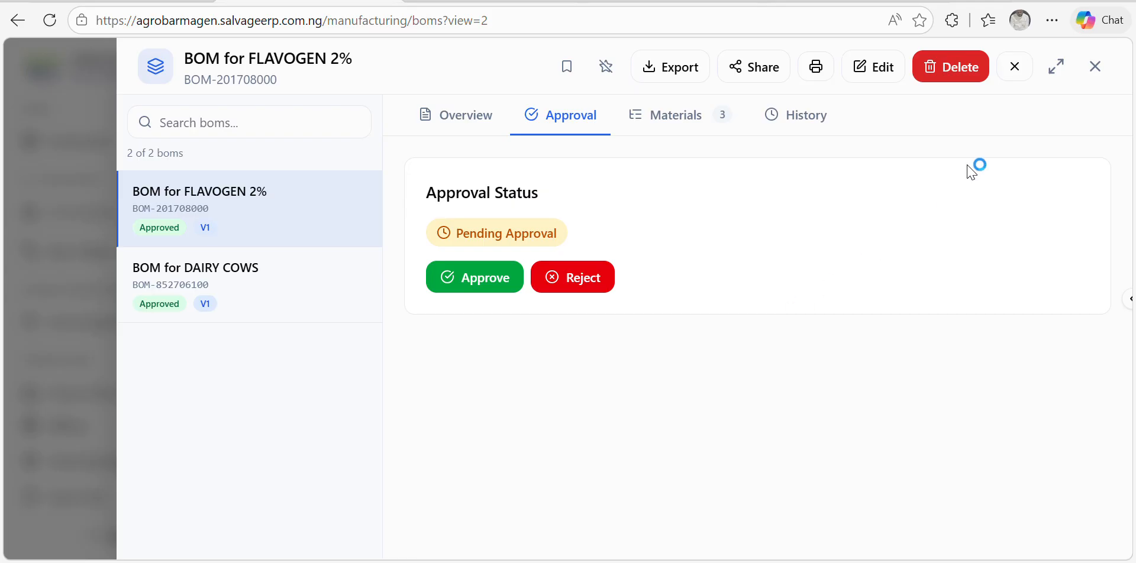
pyautogui.click(1094, 68)
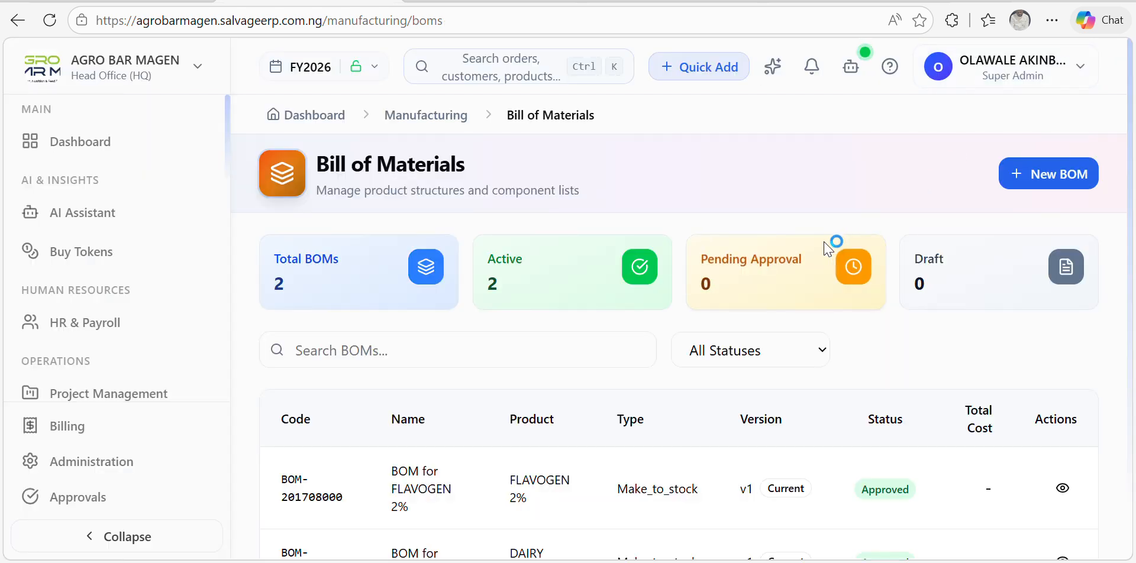
pyautogui.scroll(-1, 805, 314)
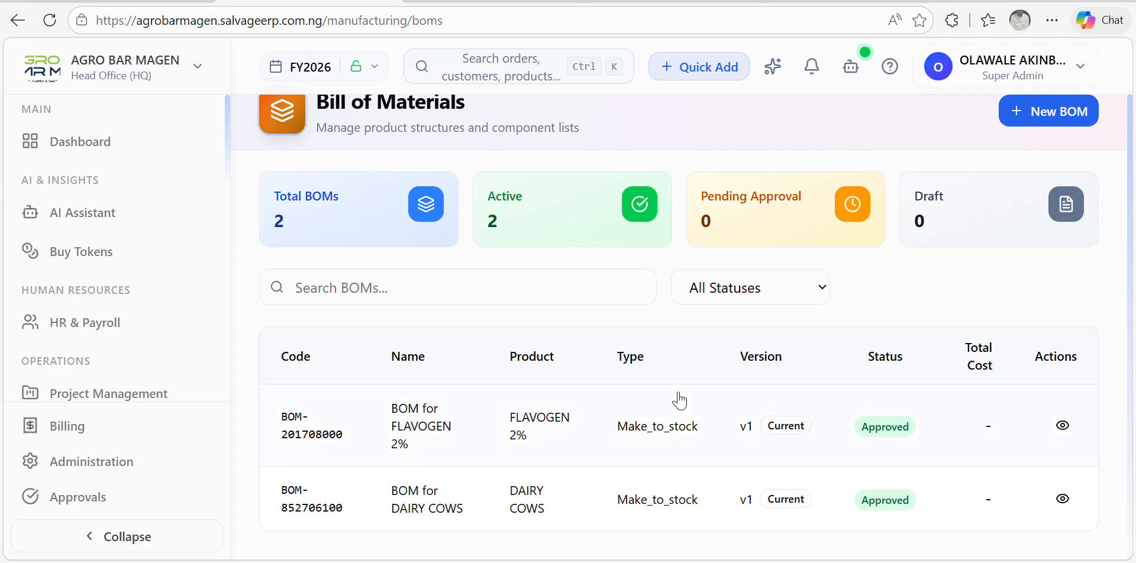
pyautogui.scroll(1, 680, 393)
pyautogui.scroll(-1, 680, 394)
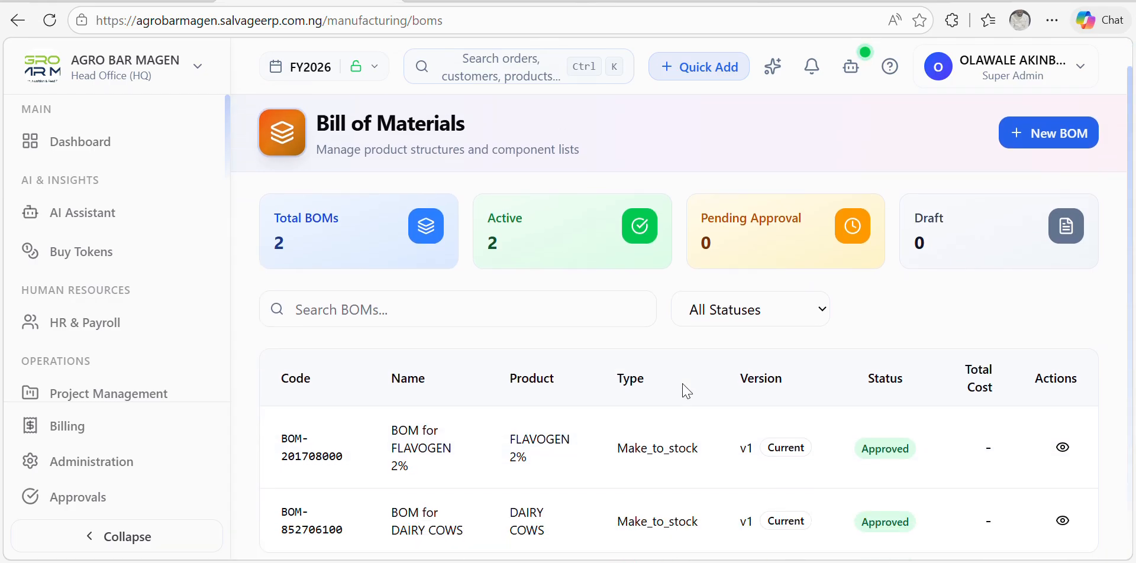